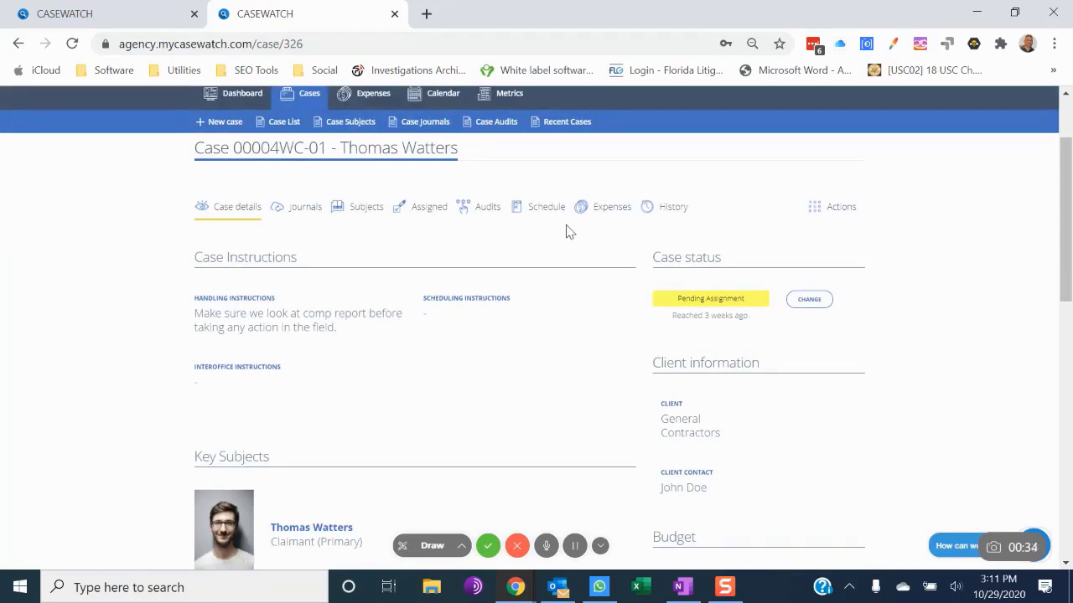
- Start a new expense entry from the case's expenses and review the entry form
left_click(602, 211)
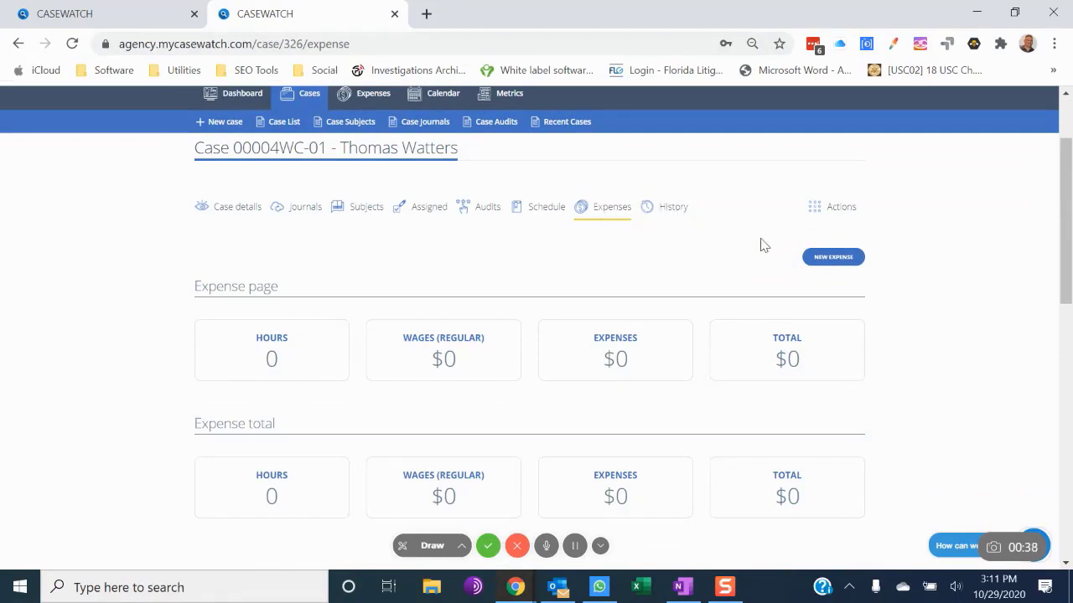
left_click(834, 257)
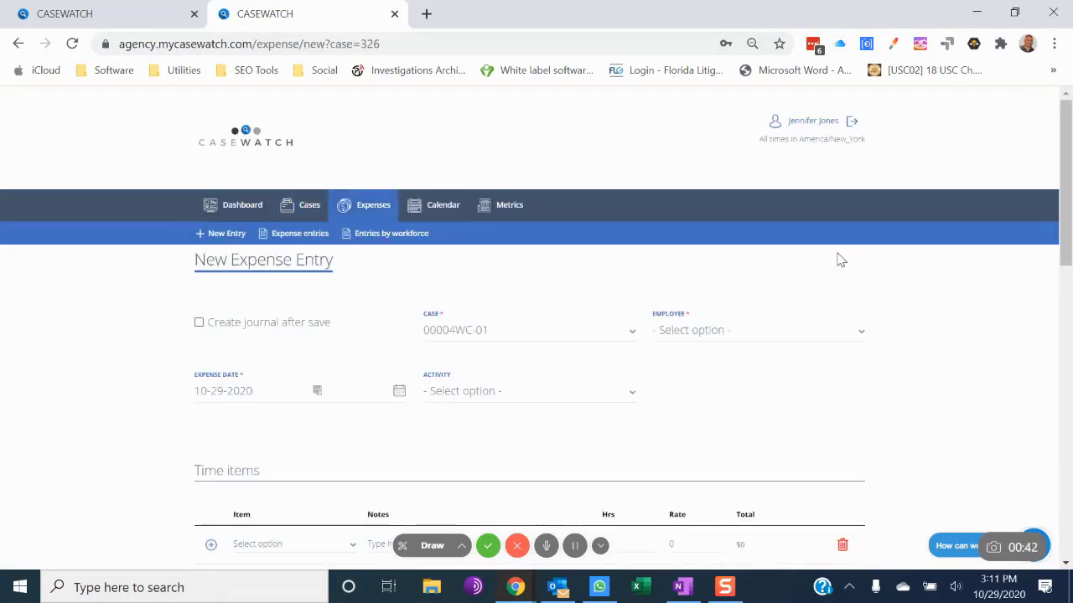
scroll(840, 260, "down", 3)
scroll(838, 258, "up", 2)
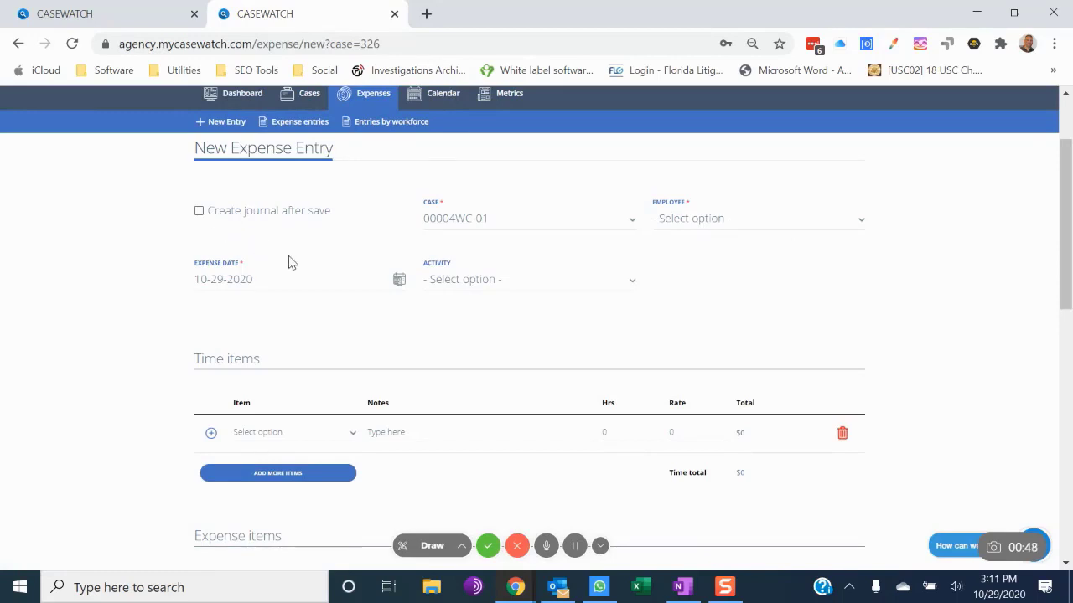
scroll(290, 261, "down", 6)
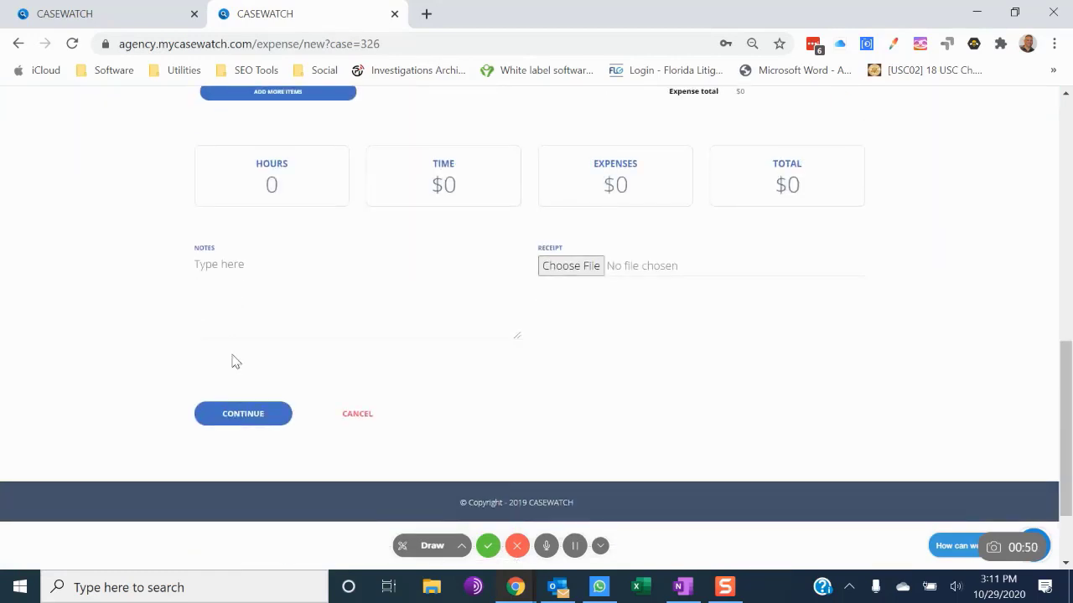
scroll(240, 415, "up", 6)
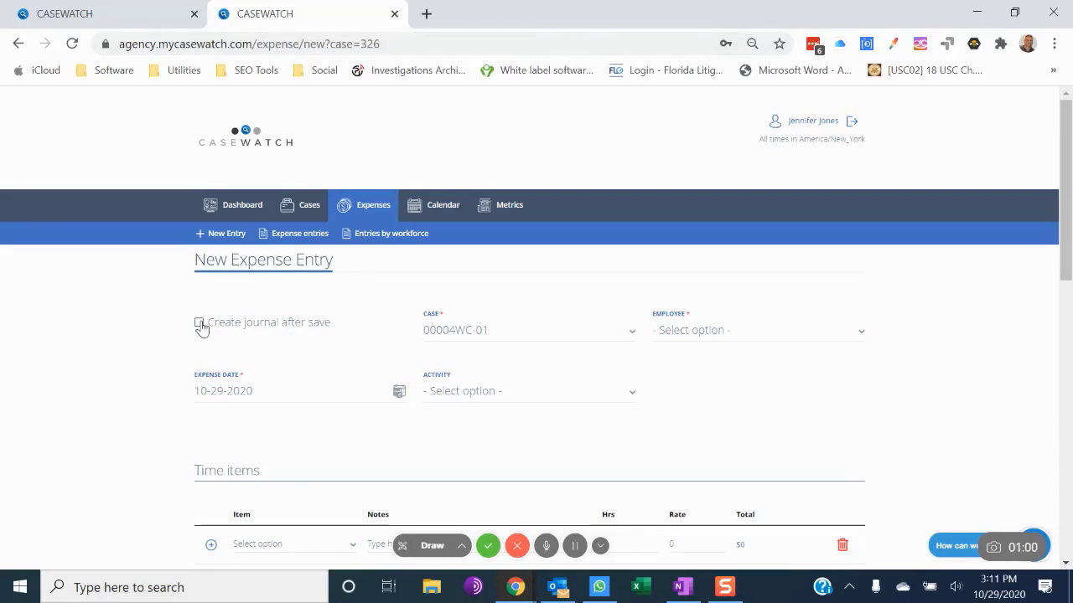
- Enable journal creation after save, assign the entry to the signed-in employee, and set the activity to Surv - Day 1
left_click(694, 333)
left_click(694, 387)
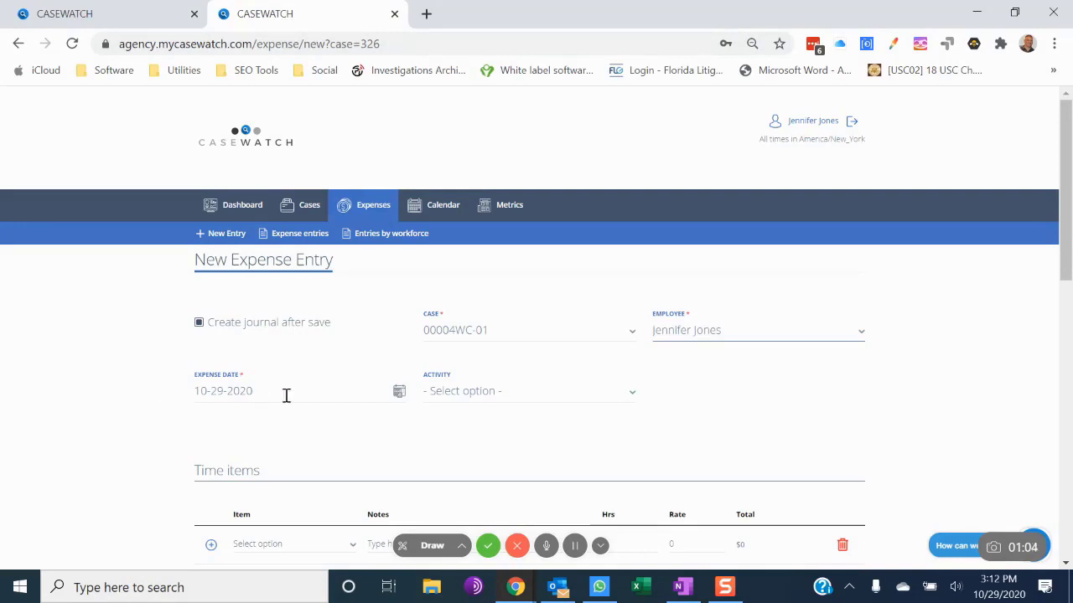
left_click(536, 389)
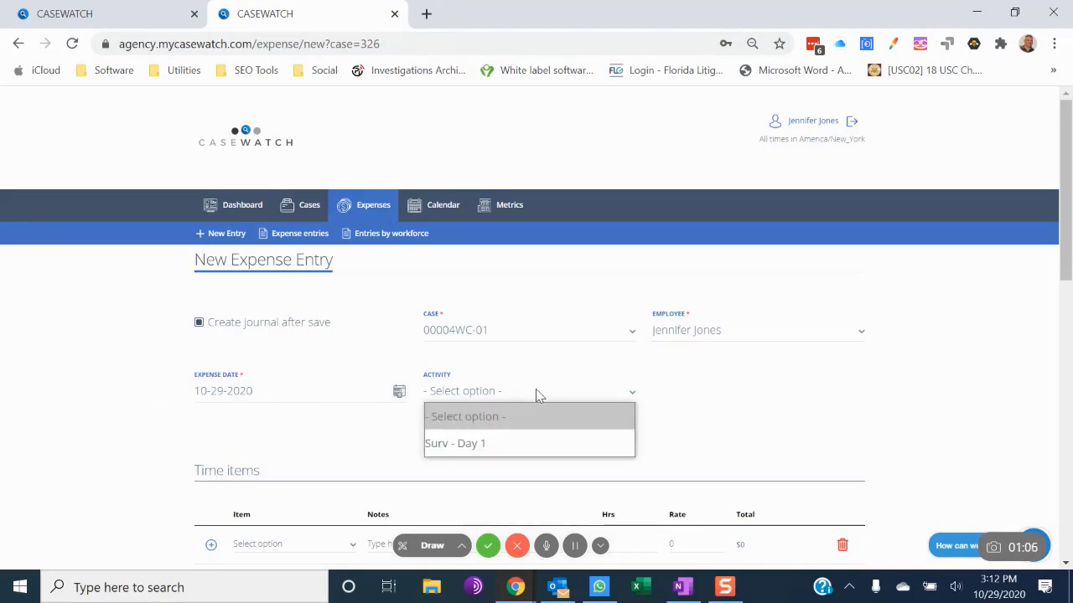
scroll(537, 393, "down", 3)
left_click(540, 168)
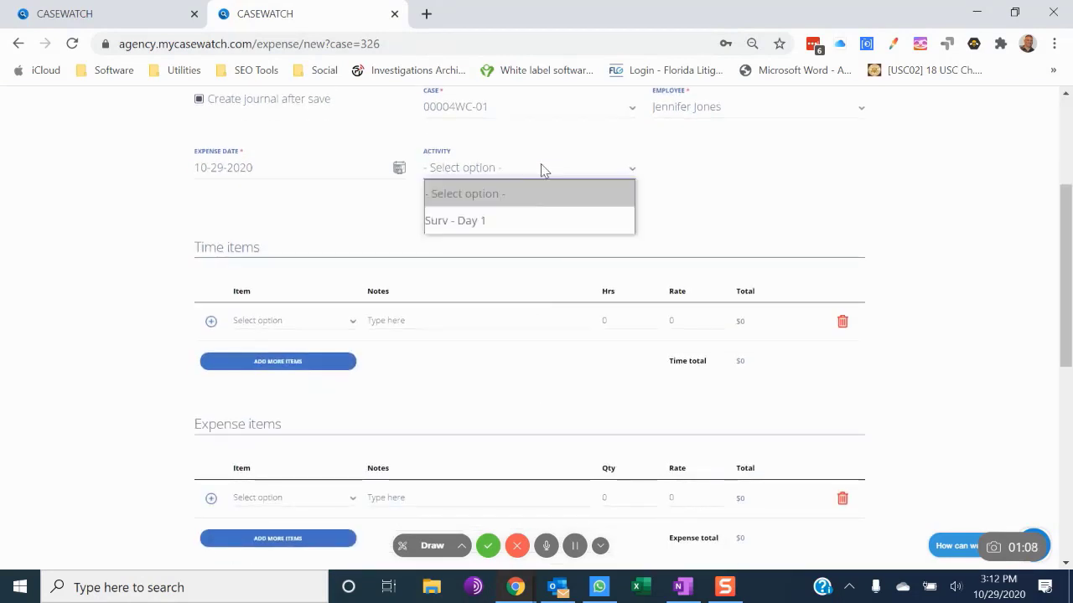
left_click(518, 222)
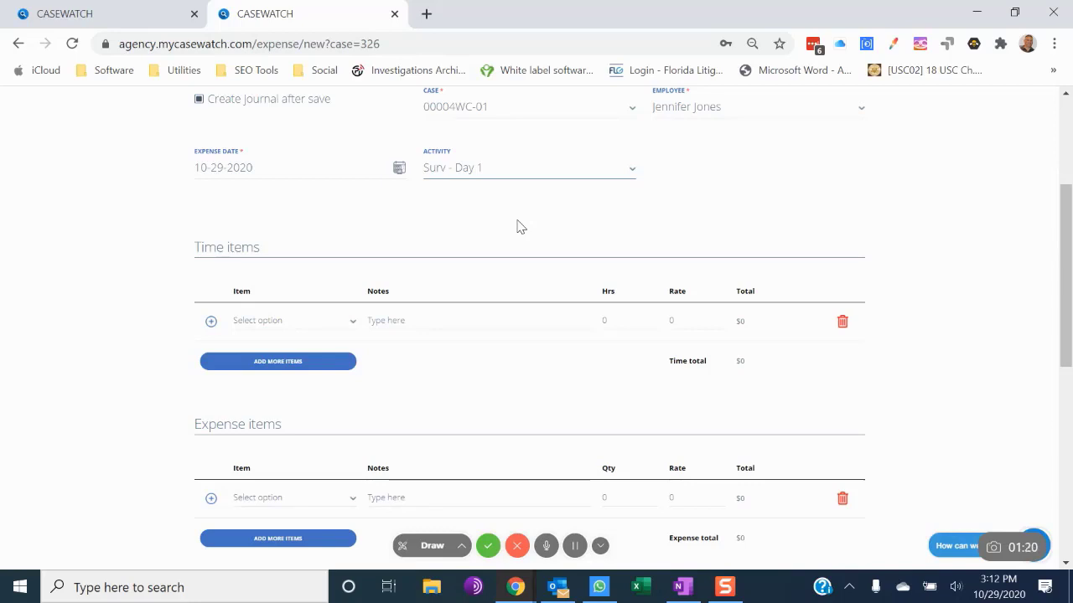
- Enter a Travel hours time item with 2 hours
left_click(326, 320)
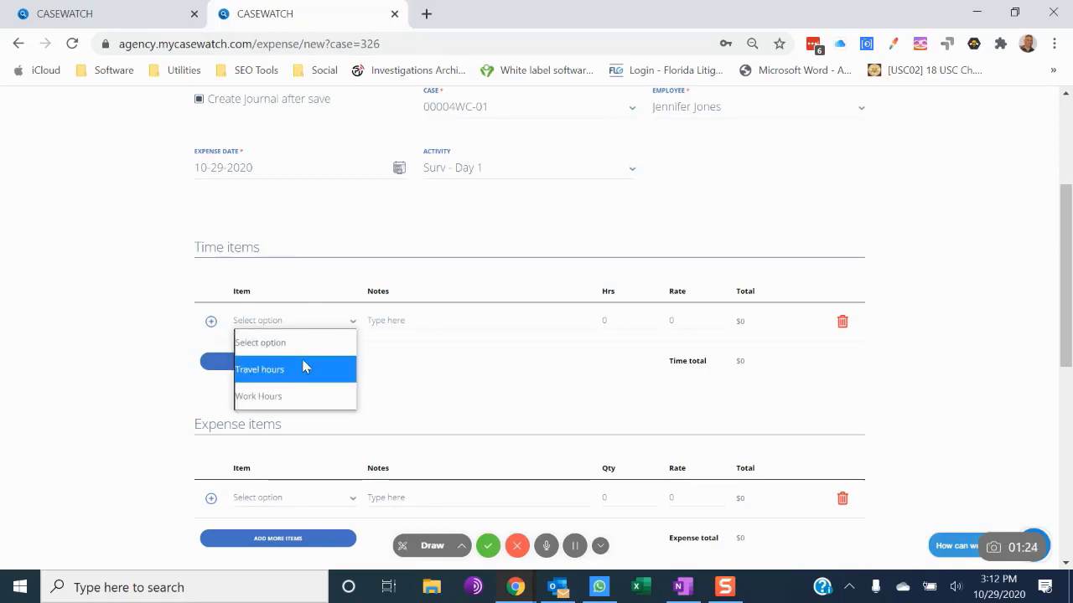
left_click(304, 366)
left_click(622, 320)
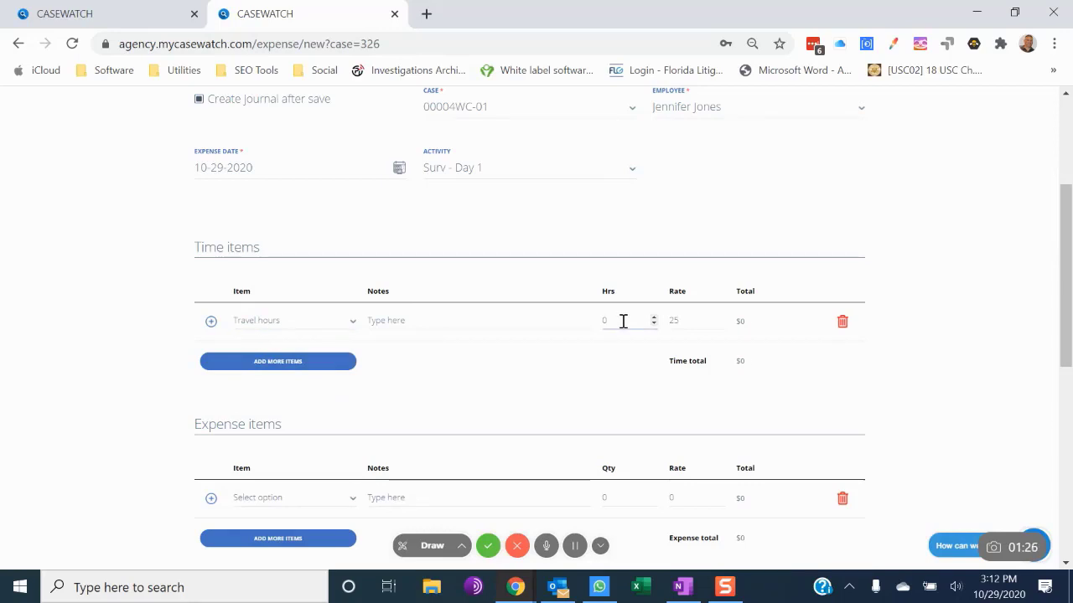
type("22")
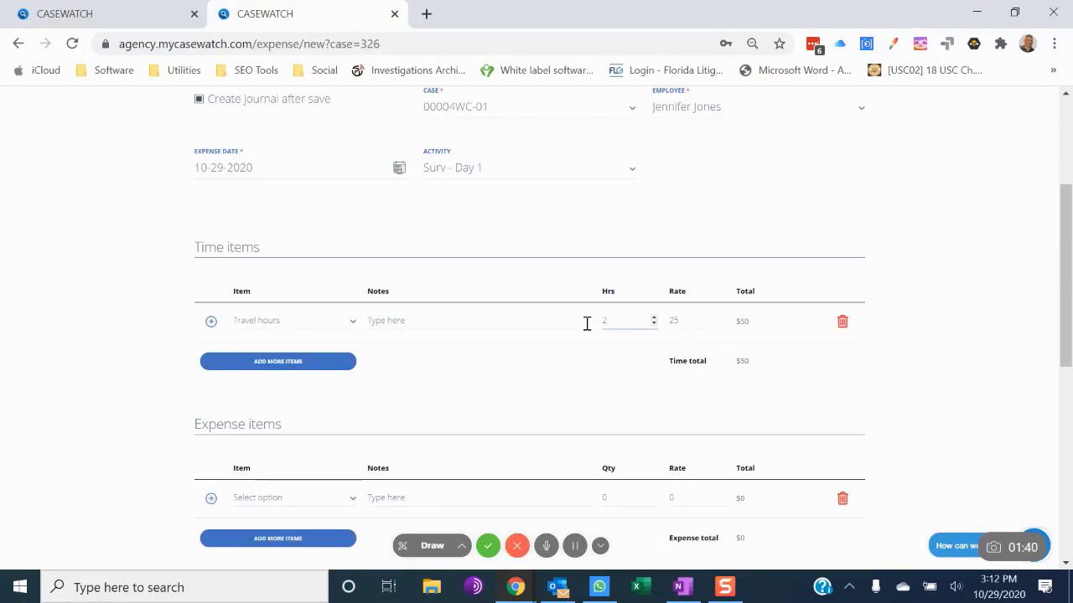
- Add a second time item for Work Hours with 8 hours
left_click(279, 362)
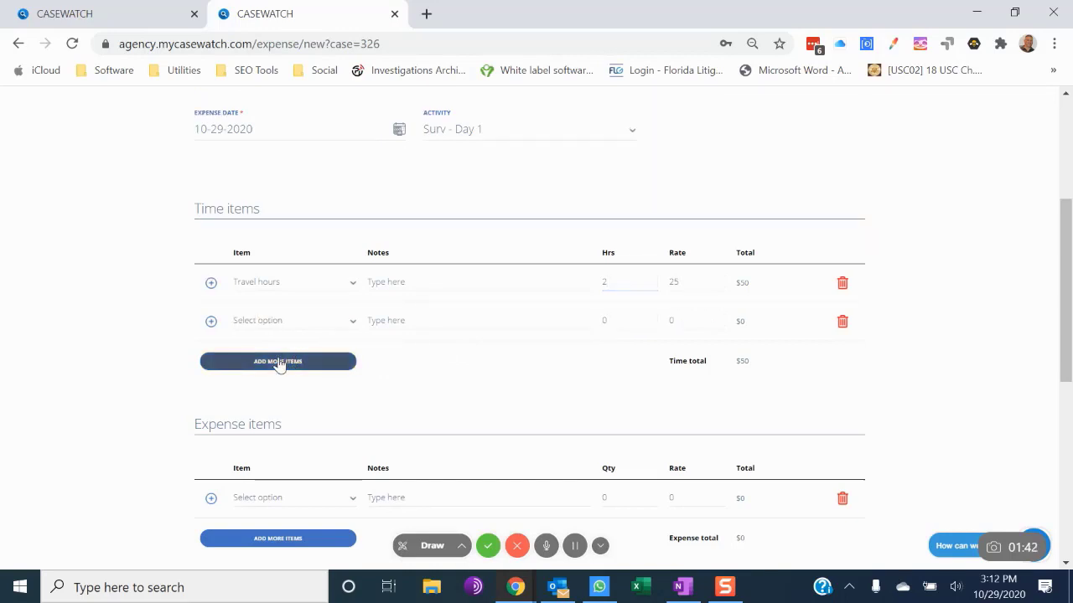
left_click(266, 320)
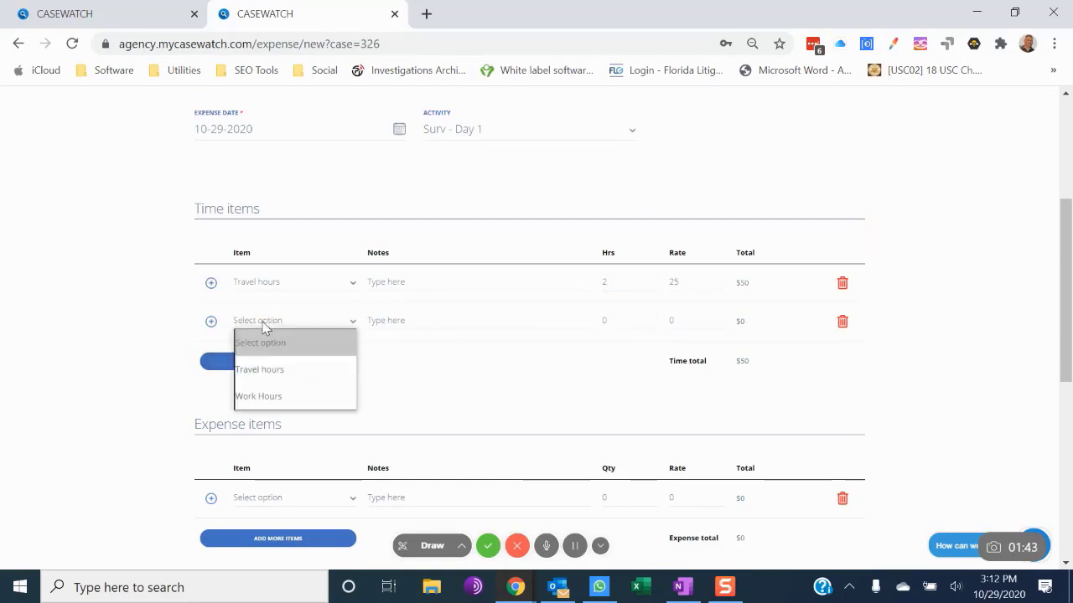
left_click(260, 397)
left_click(617, 319)
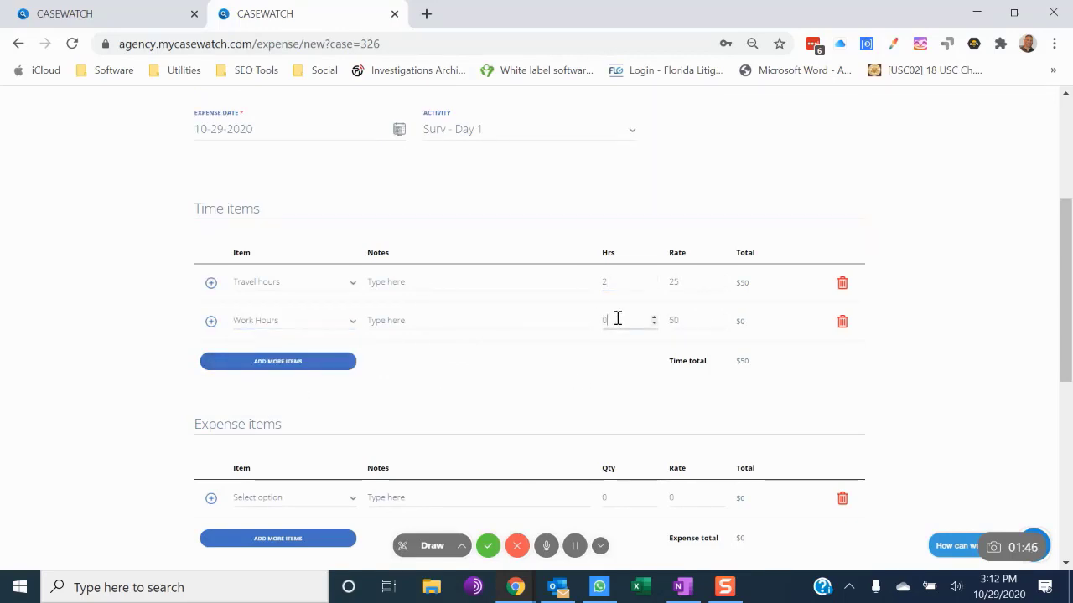
type("8")
- Enter a Mileage expense item with a quantity of 165
scroll(403, 293, "down", 3)
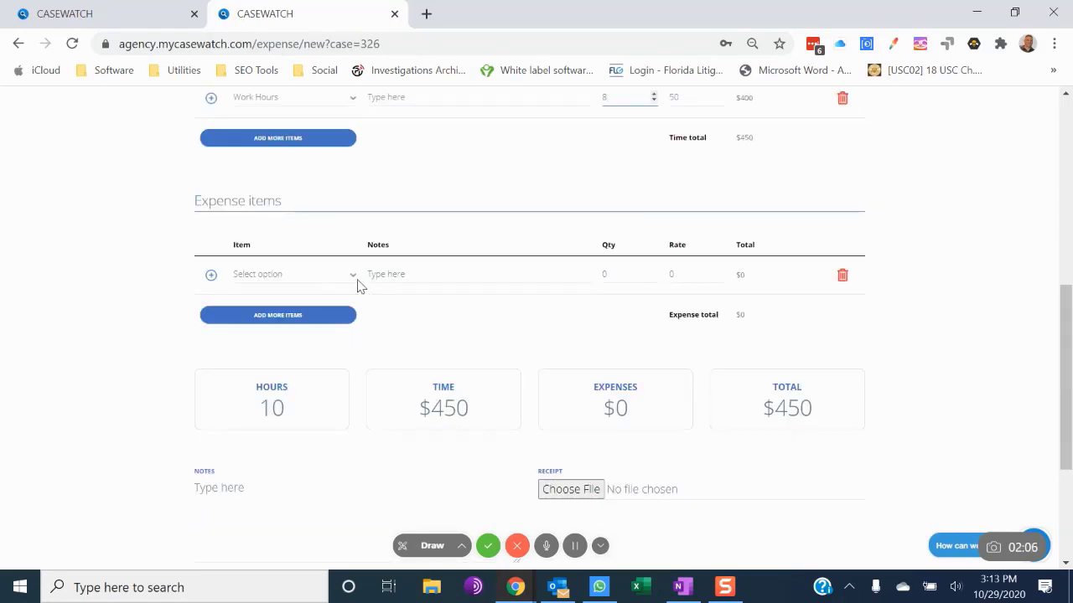
scroll(366, 274, "up", 2)
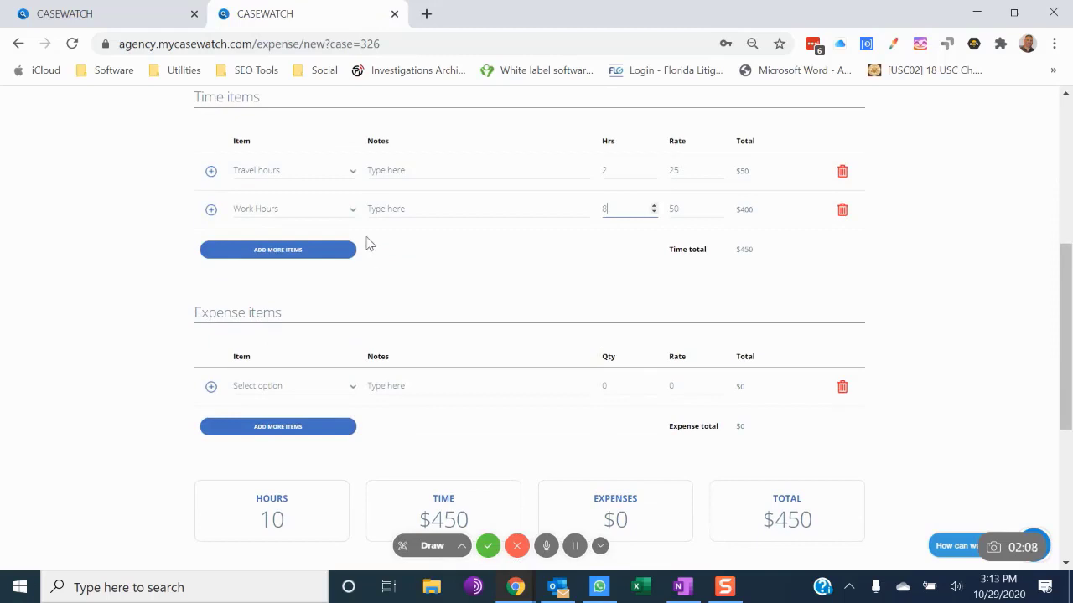
scroll(370, 245, "up", 2)
scroll(394, 319, "down", 3)
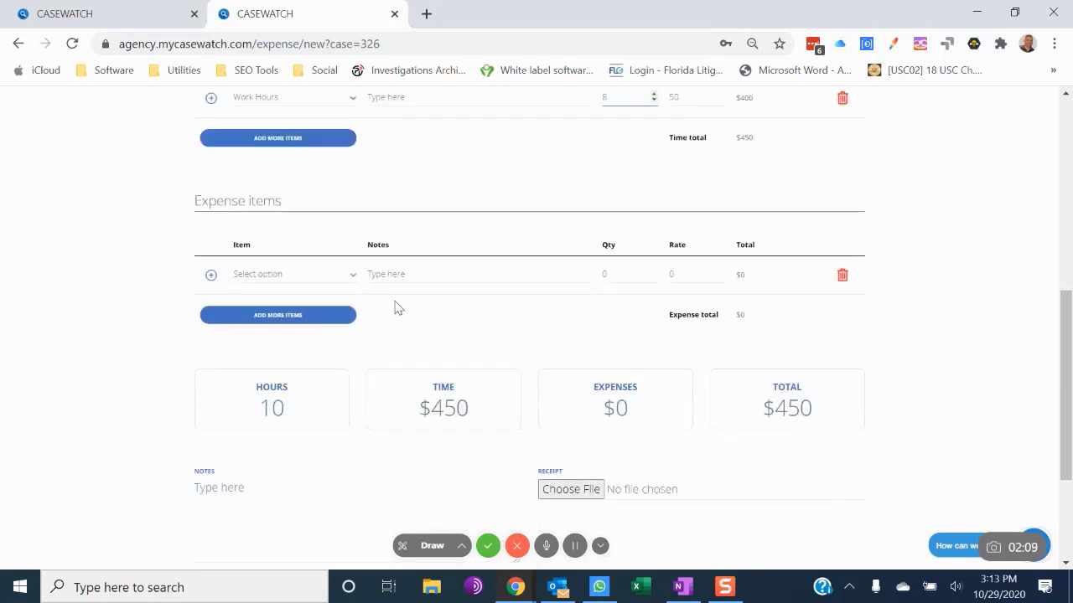
left_click(339, 275)
left_click(314, 333)
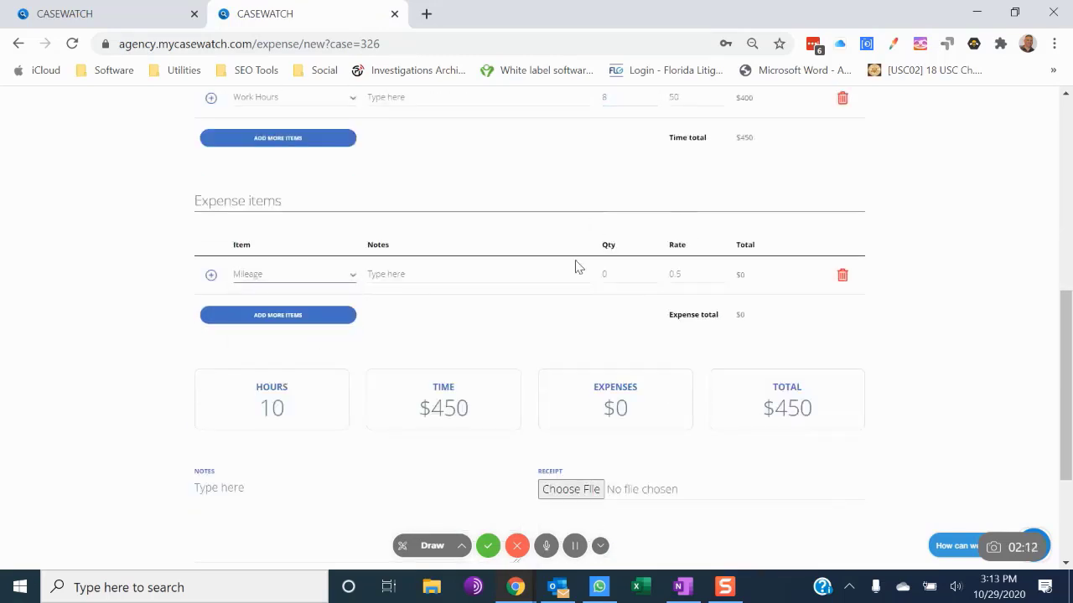
left_click(615, 279)
type("165")
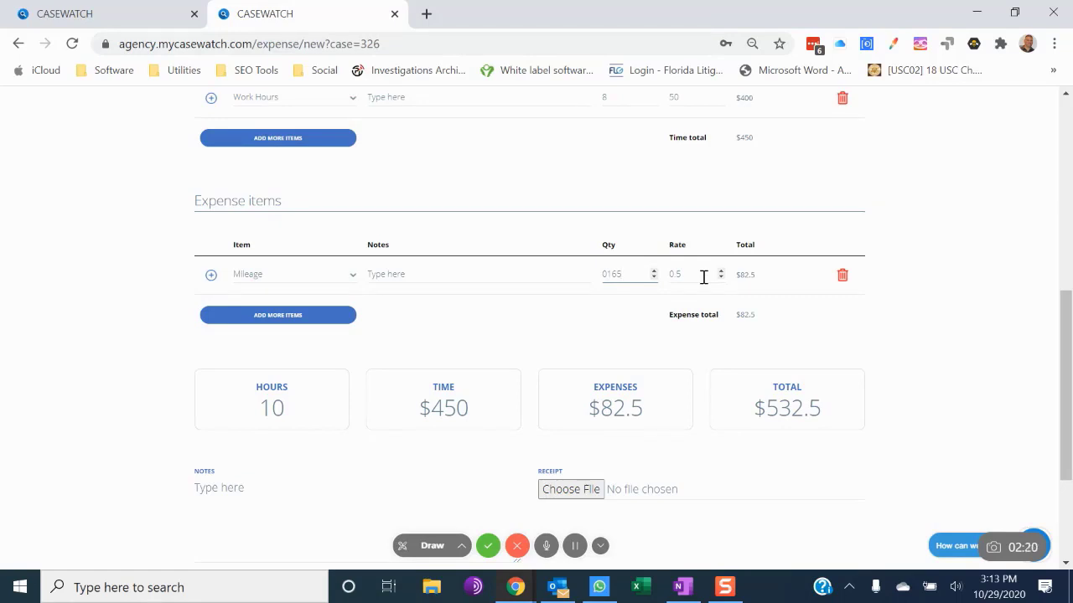
- Try a rate of 0.25 for the mileage item and set it back to 0.5
left_click(704, 277)
key("BackSpace")
type("25")
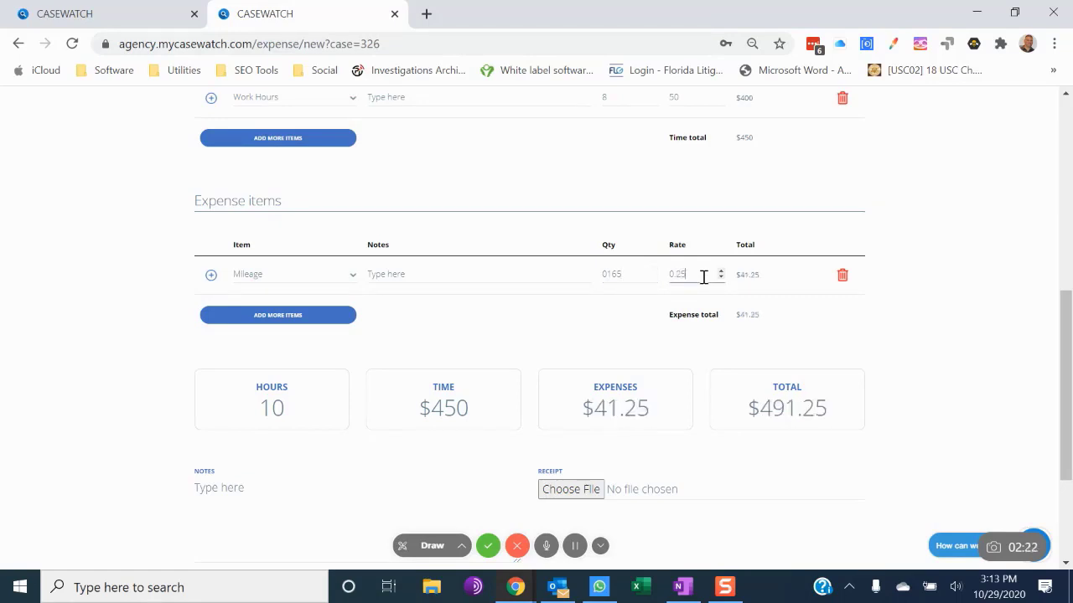
key("BackSpace")
key("BackSpace")
type("5")
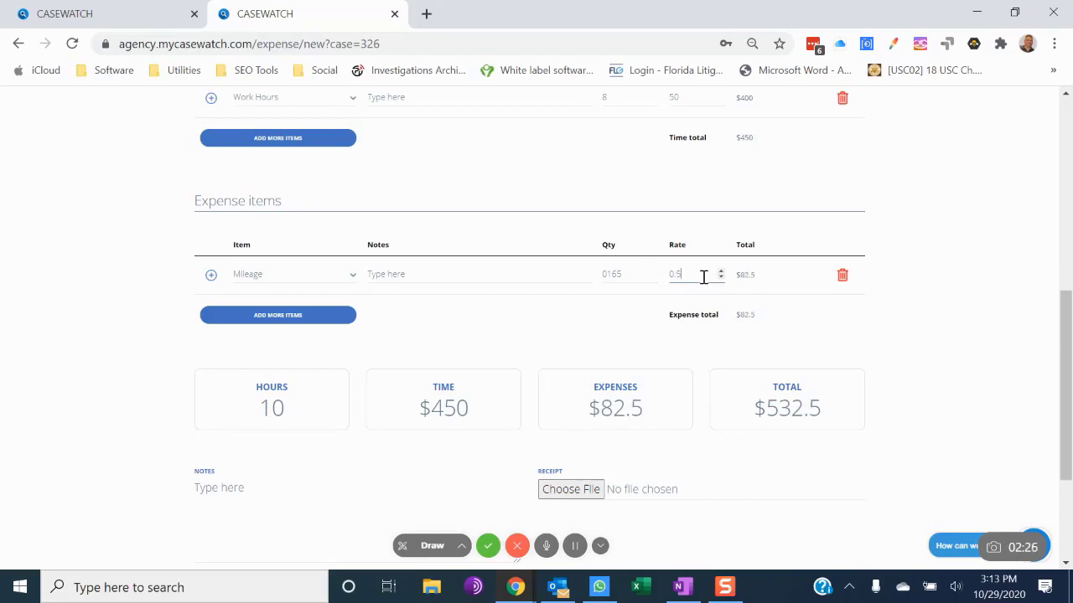
- Submit the expense entry and create its case journal entry as a Chronological Order of Events
scroll(702, 281, "down", 3)
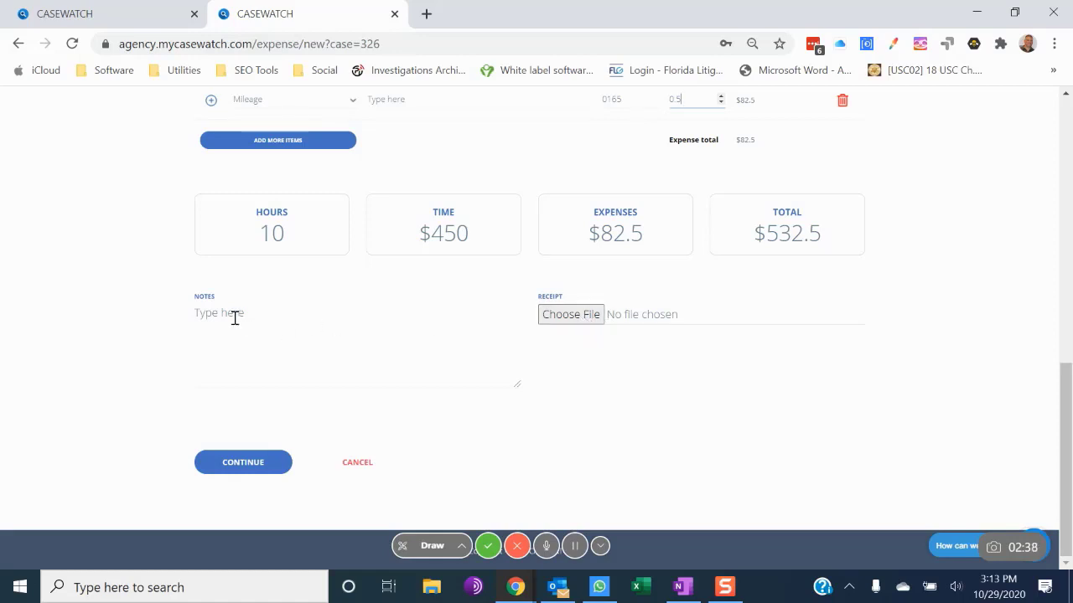
left_click(243, 463)
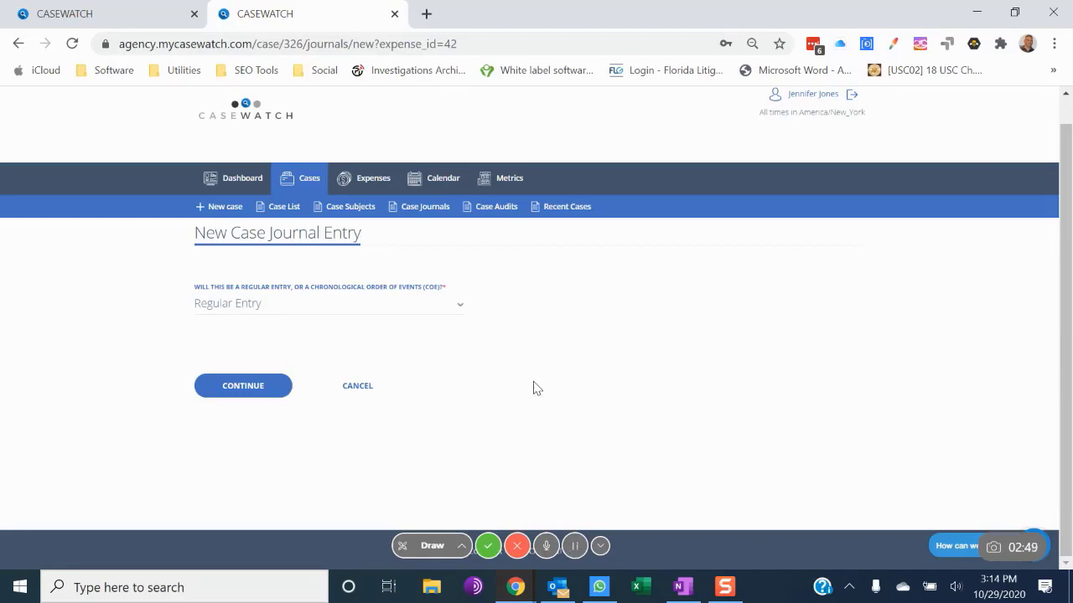
left_click(365, 311)
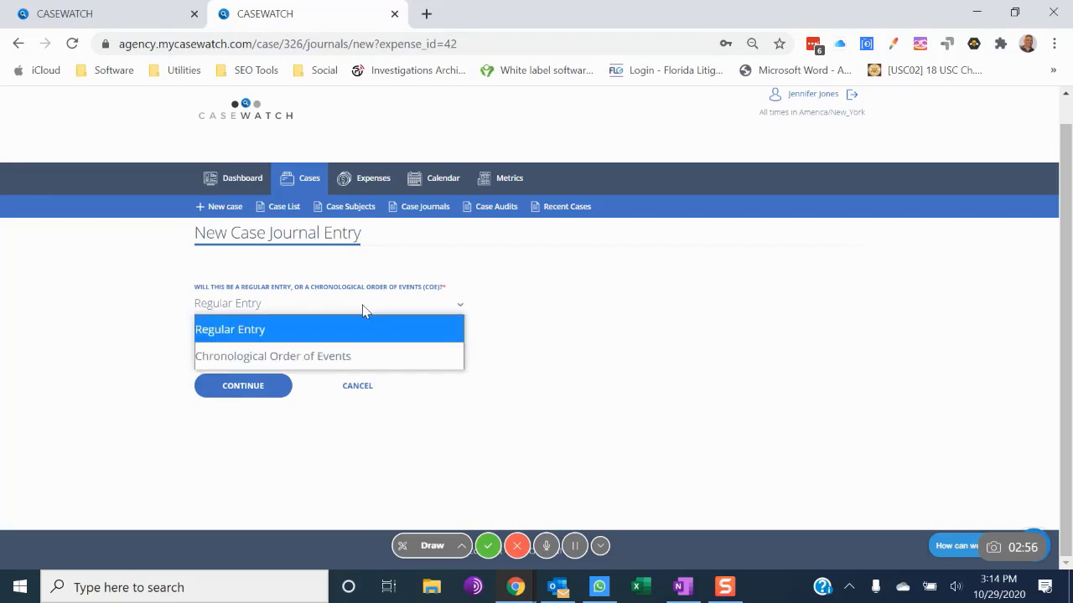
left_click(344, 355)
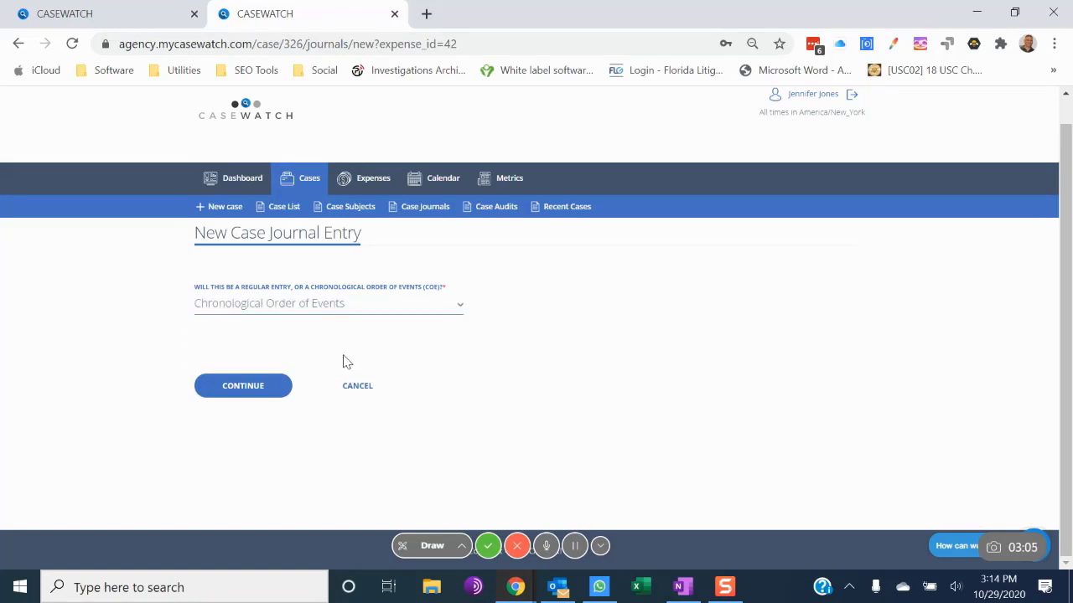
left_click(266, 393)
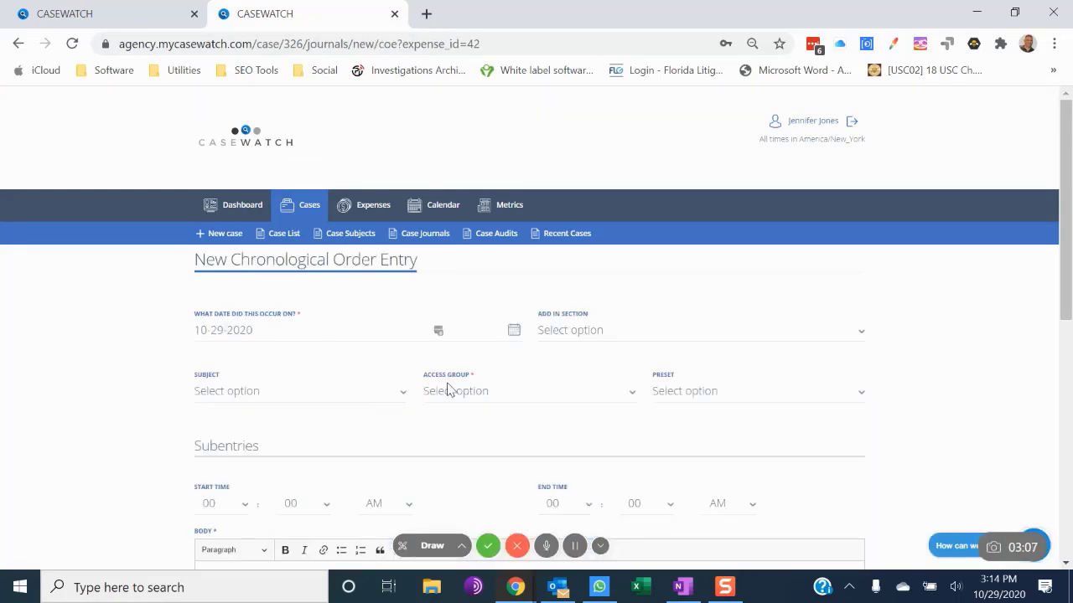
- Assign the chronological entry to the Investigative Details section
scroll(445, 388, "down", 3)
scroll(446, 391, "up", 1)
scroll(447, 390, "up", 1)
scroll(445, 388, "down", 1)
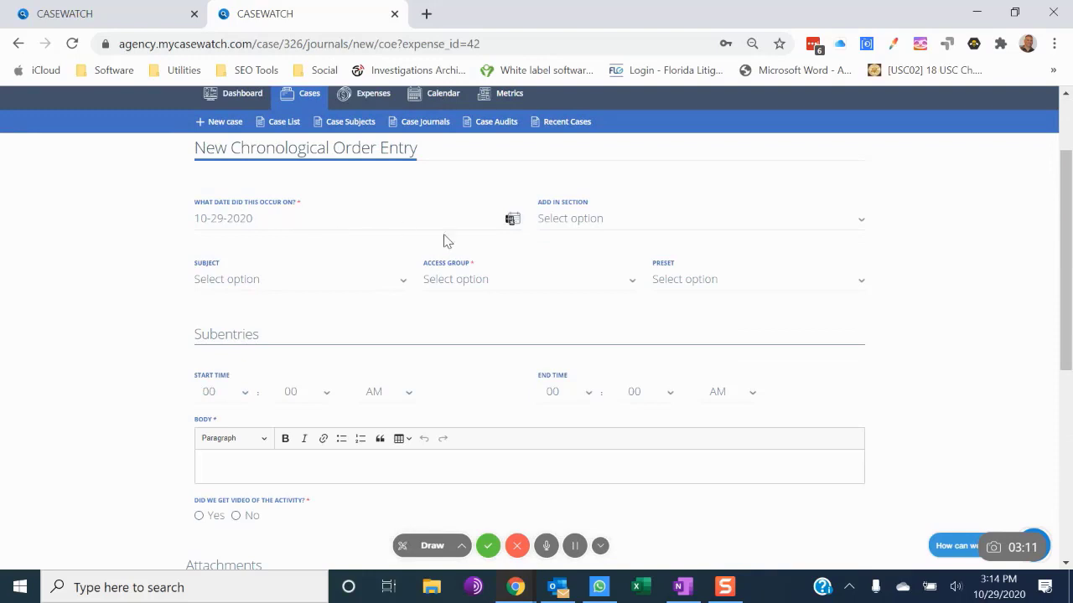
left_click(619, 220)
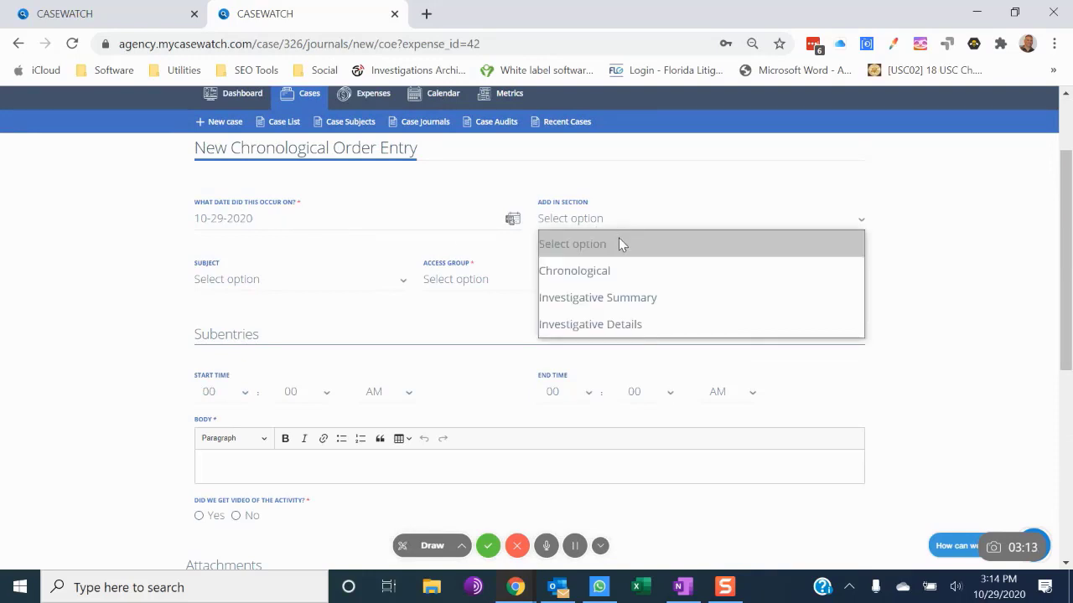
left_click(669, 194)
left_click(656, 219)
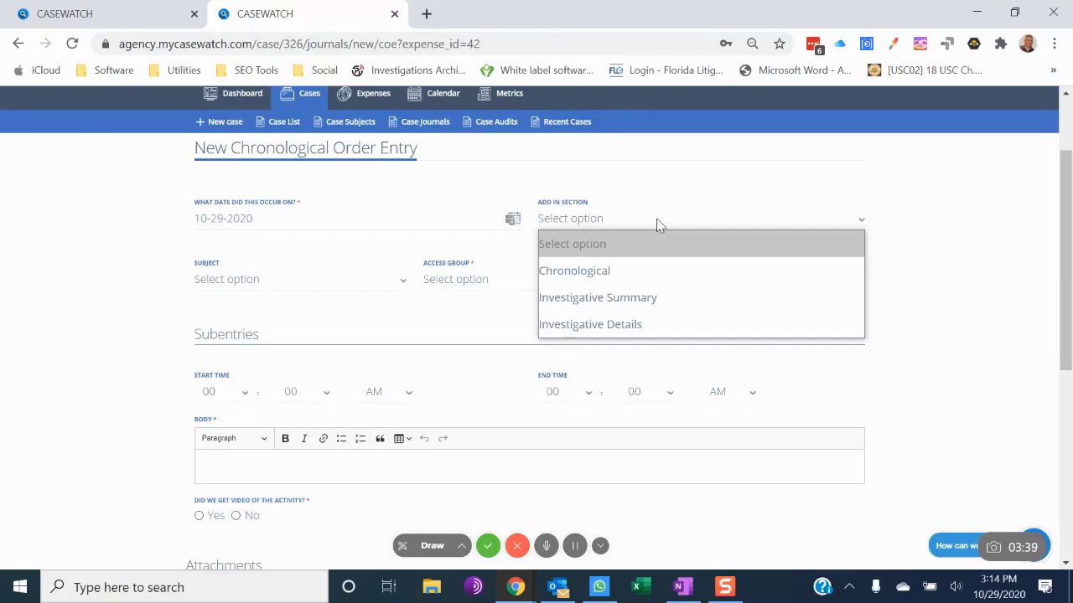
left_click(641, 320)
- Set the journal entry's access group to Public
scroll(641, 325, "down", 2)
scroll(641, 327, "up", 1)
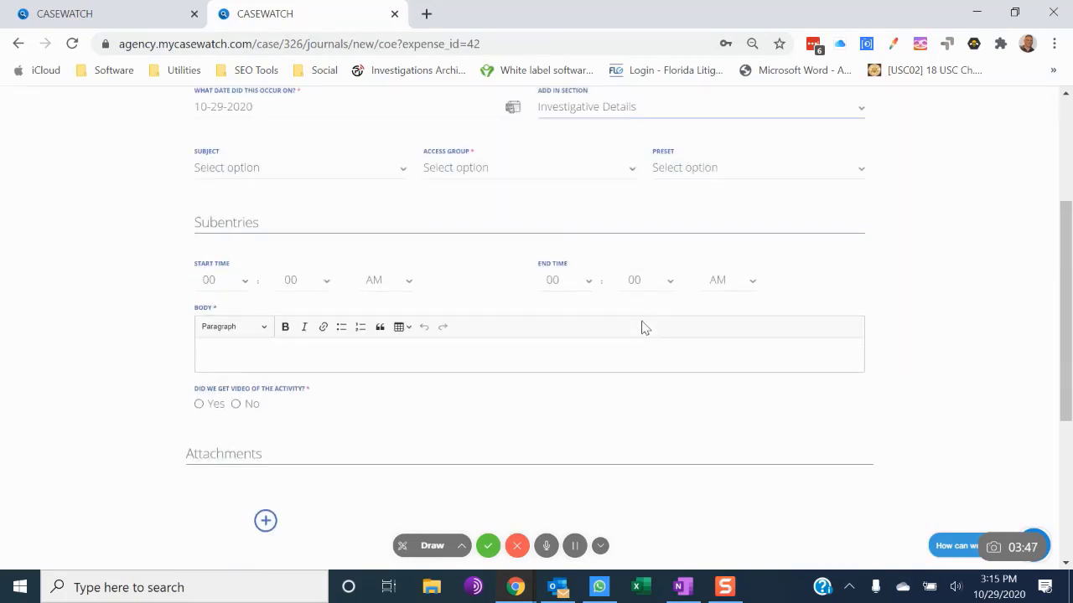
left_click(515, 175)
left_click(514, 220)
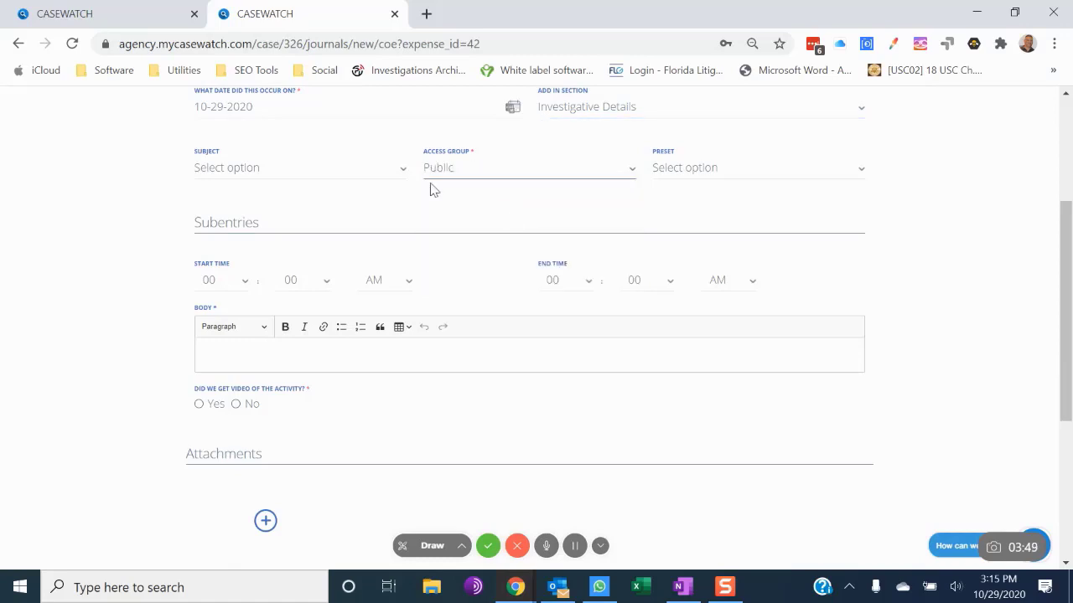
left_click(490, 183)
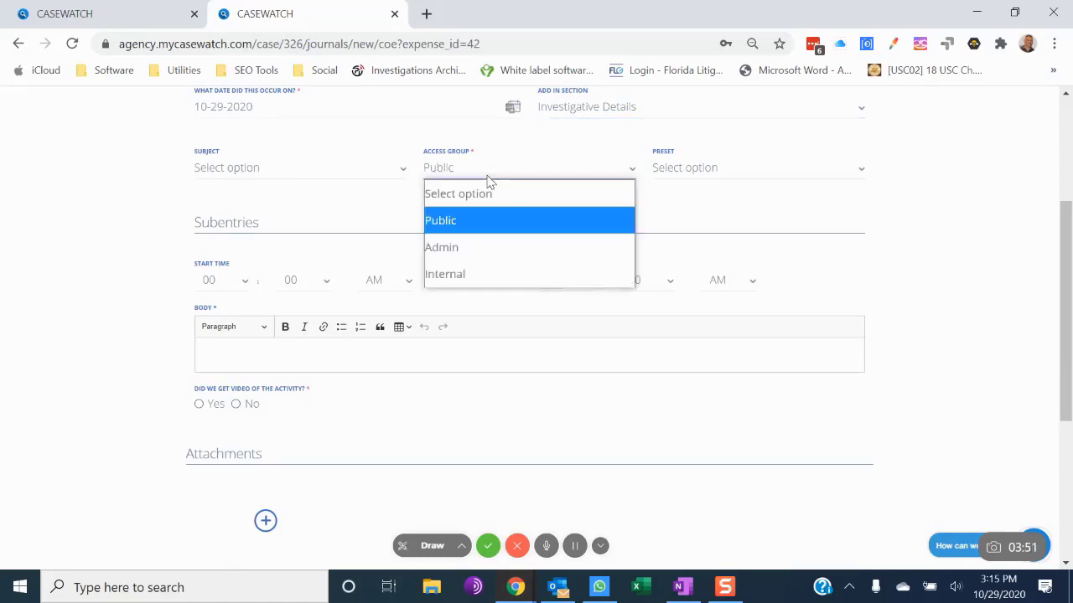
left_click(490, 183)
- Set the journal entry's subject to the first person listed for the case
left_click(246, 172)
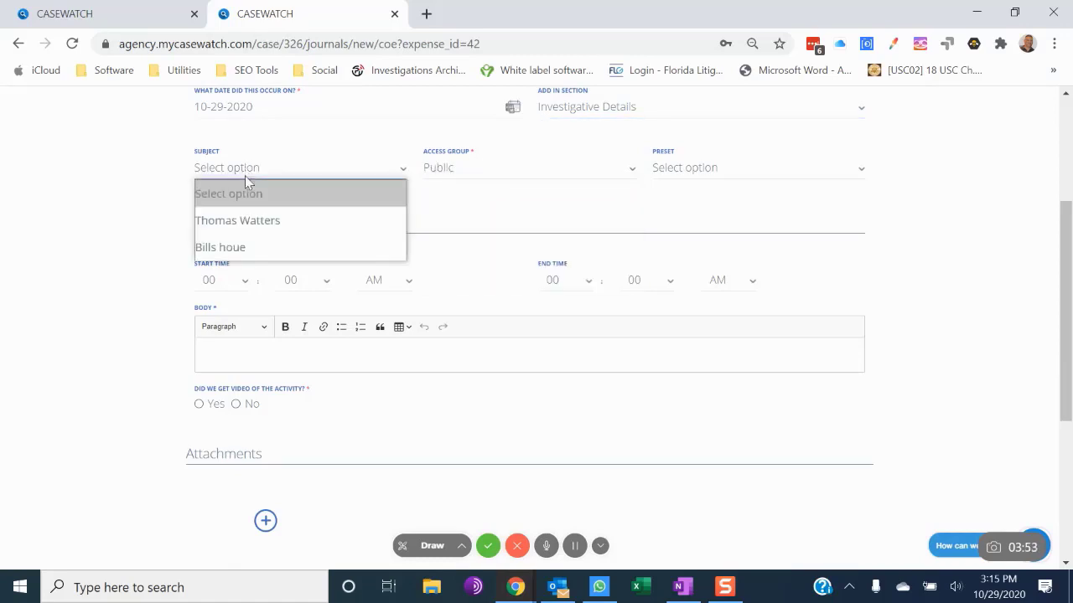
left_click(251, 220)
left_click(332, 172)
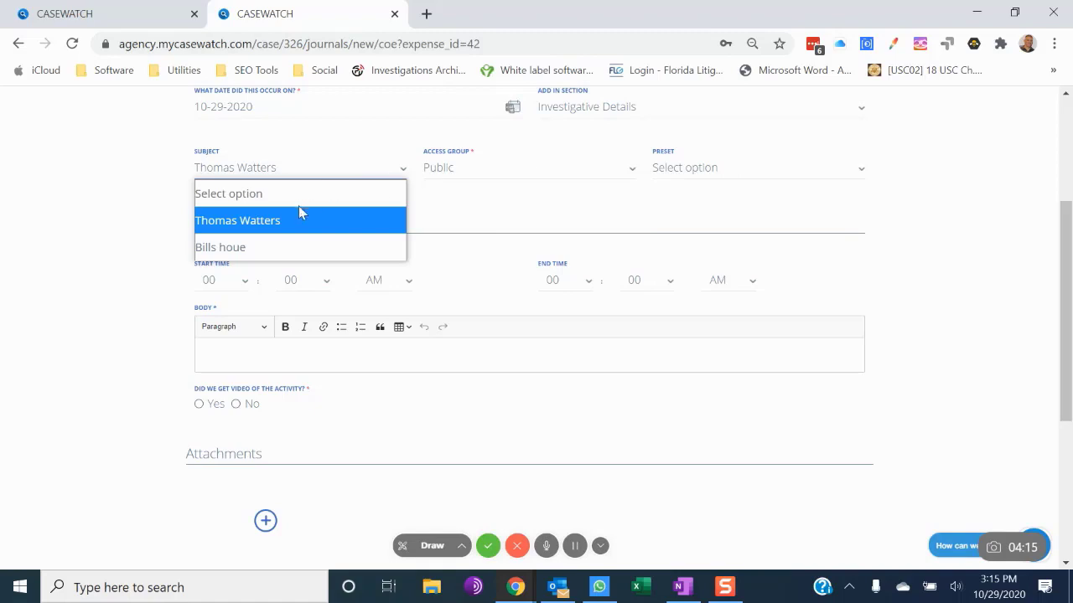
left_click(300, 228)
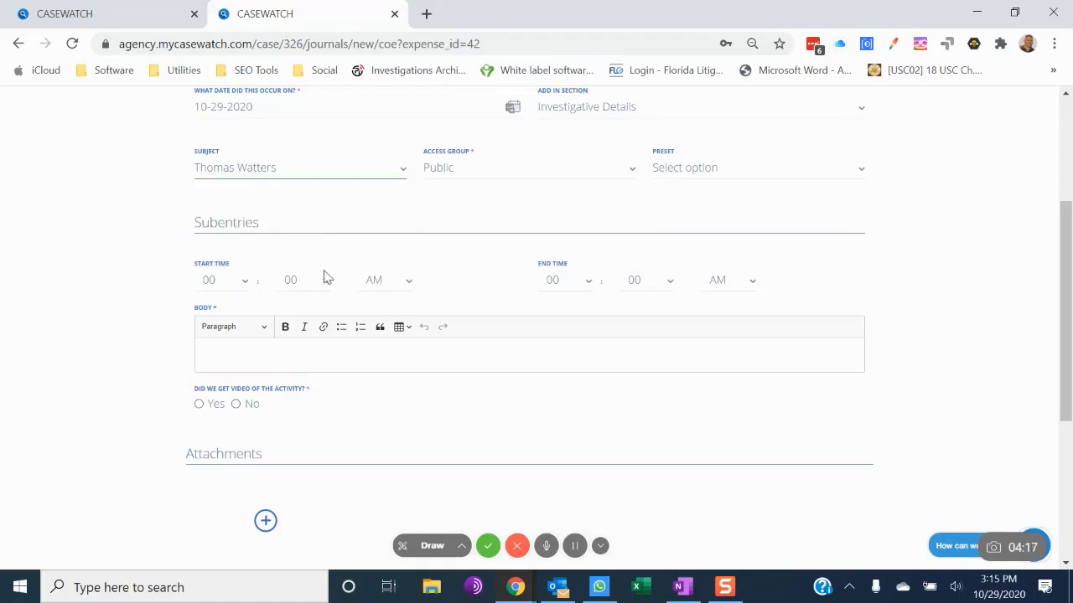
- Examine the preset choices and look over the fields of the new chronological order entry form
left_click(724, 171)
left_click(712, 170)
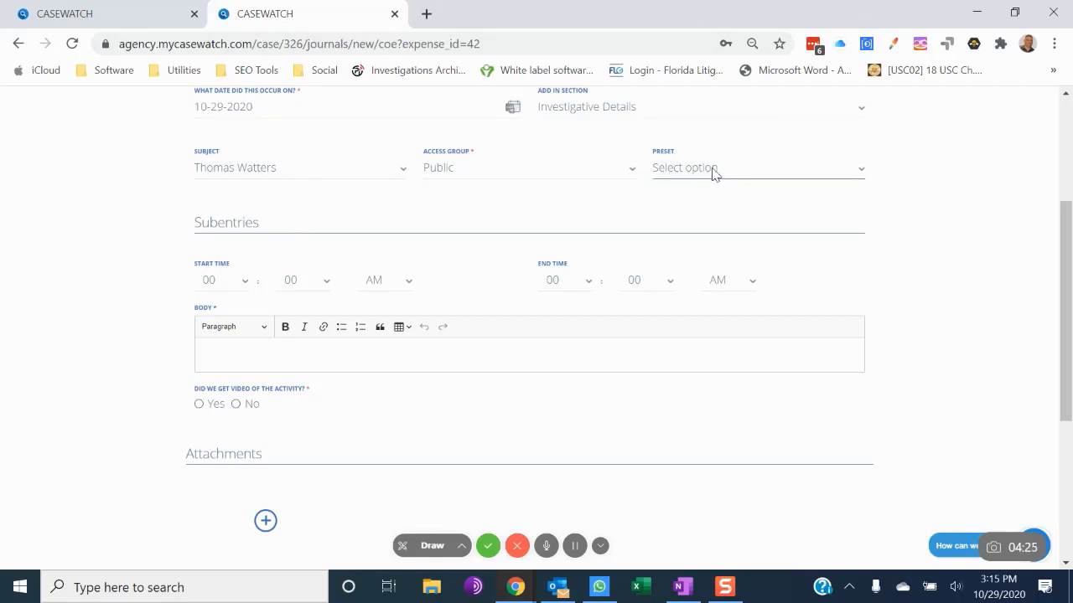
left_click(713, 171)
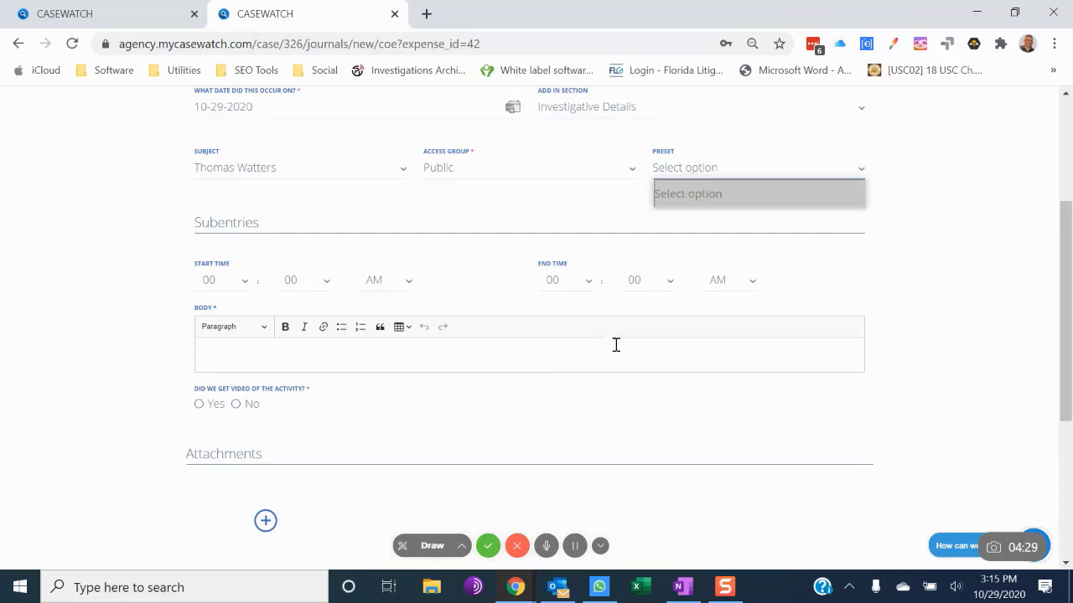
scroll(924, 160, "up", 3)
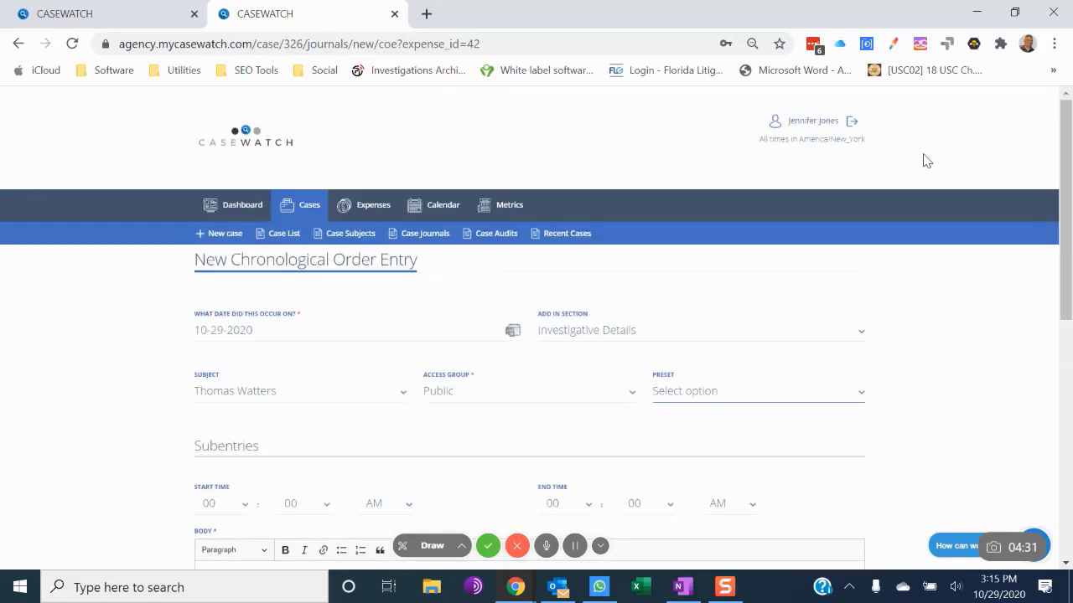
scroll(924, 159, "down", 4)
scroll(925, 159, "down", 3)
scroll(926, 159, "up", 5)
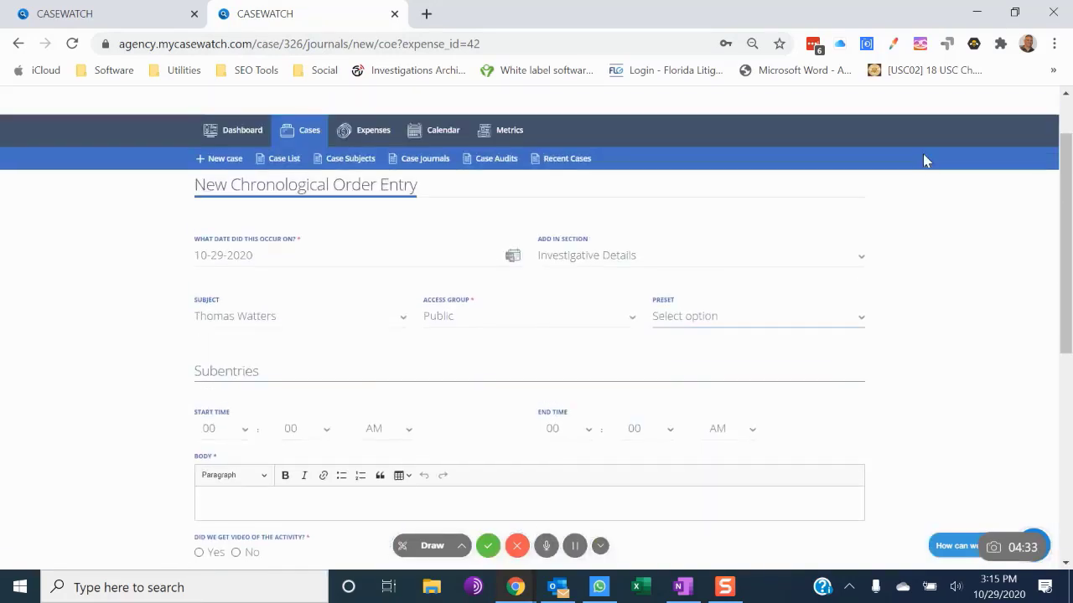
scroll(926, 159, "down", 3)
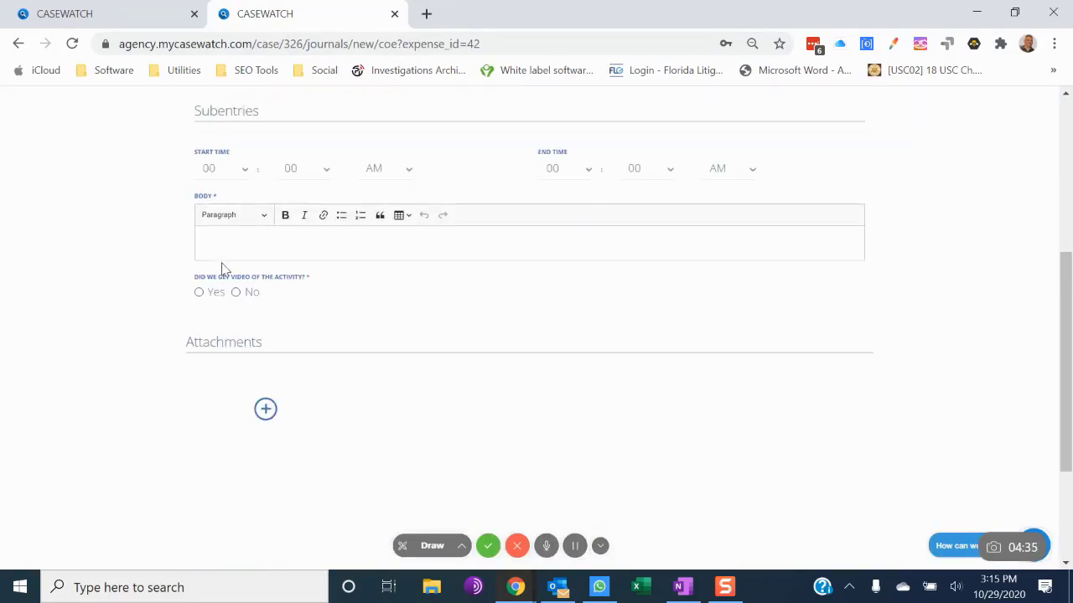
- Paste the copied Lorem Ipsum sample paragraph into the subentry's body
left_click(245, 249)
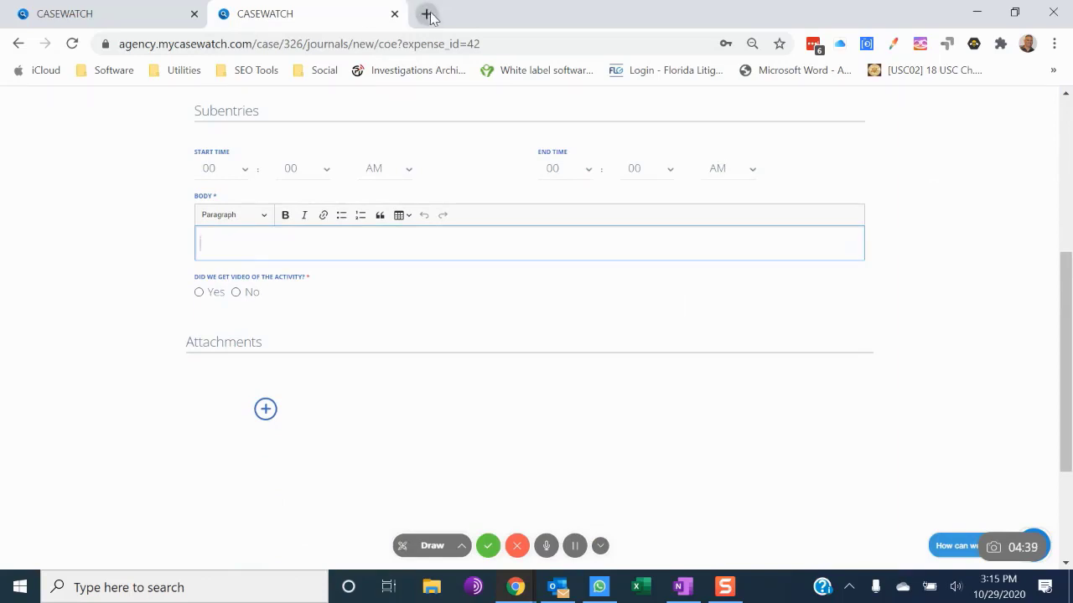
left_click(576, 548)
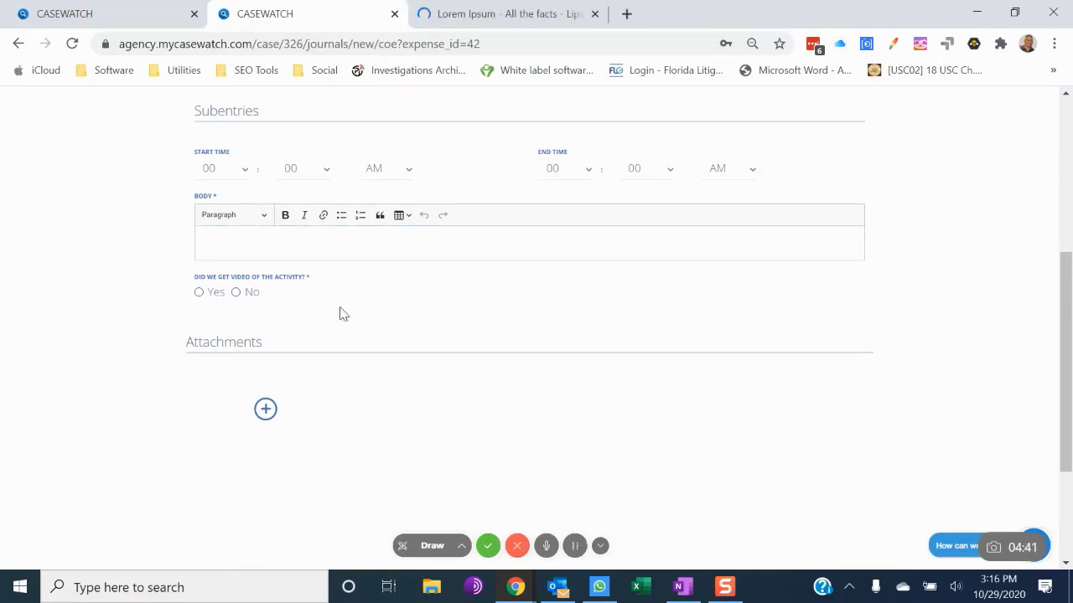
left_click(240, 242)
right_click(235, 243)
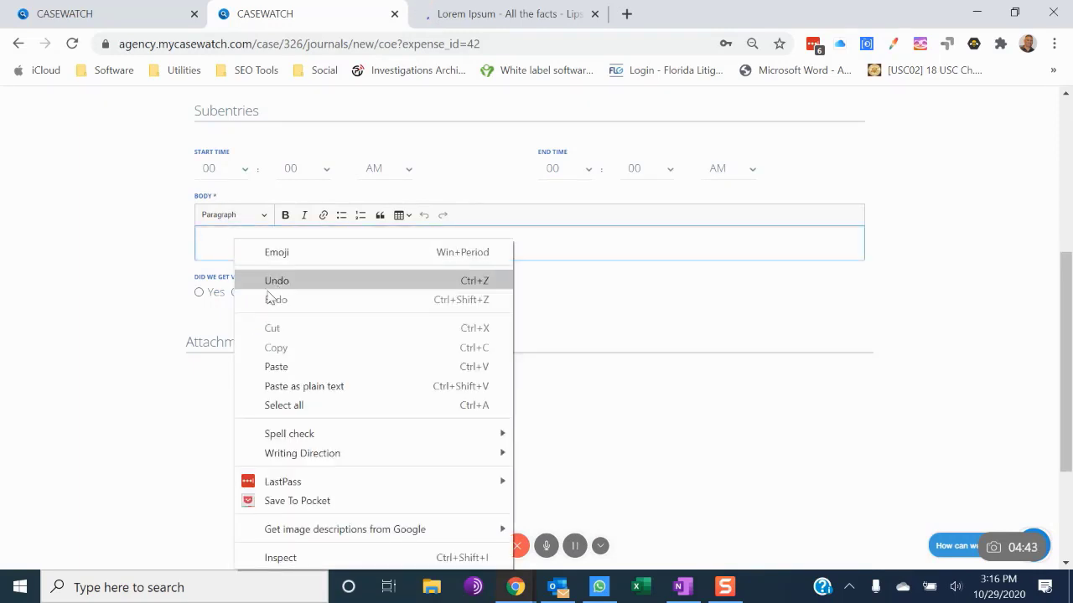
left_click(282, 378)
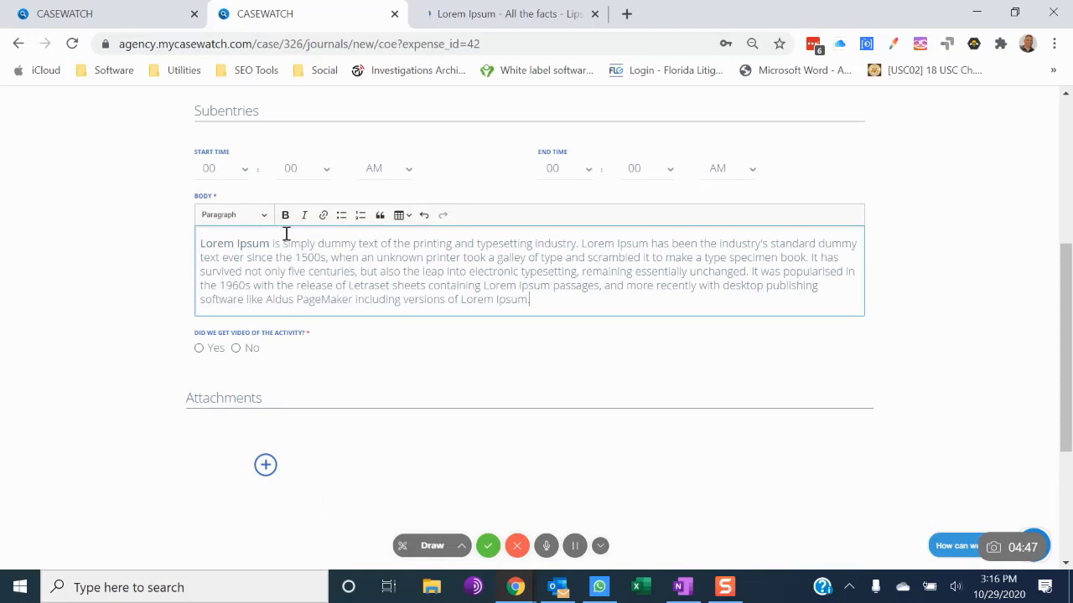
- Set the subentry's start time to 06:00 AM, add it to the journal entry and check its preview
left_click(243, 171)
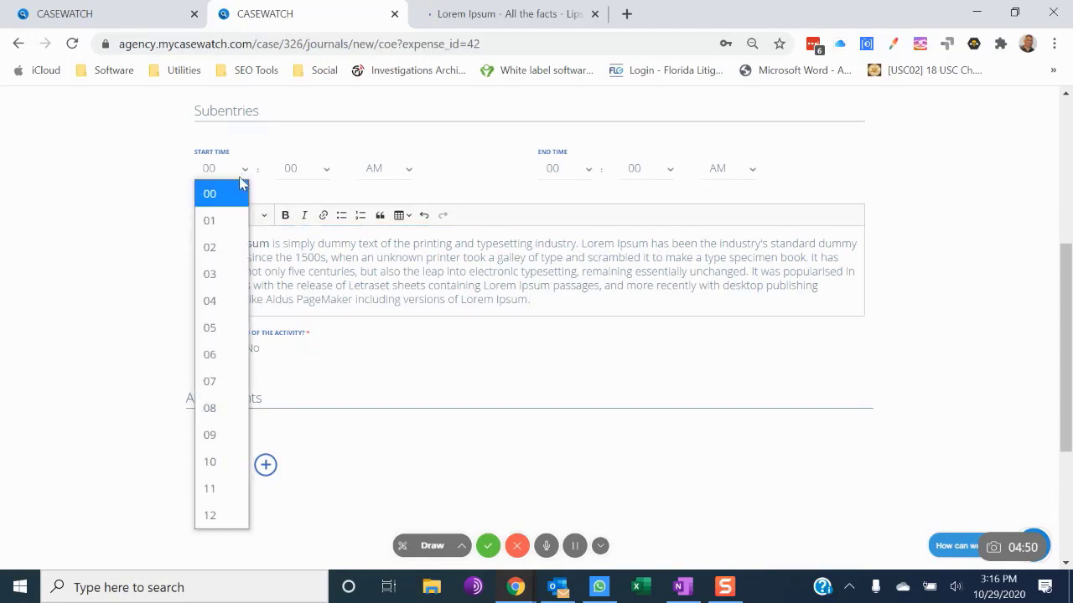
left_click(214, 356)
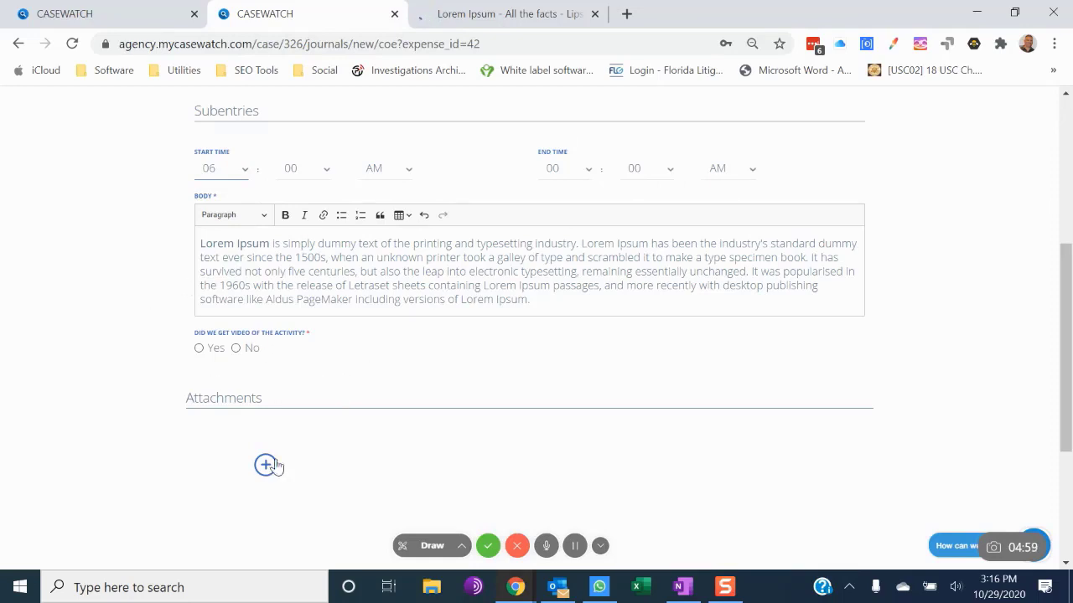
scroll(276, 457, "down", 3)
left_click(301, 429)
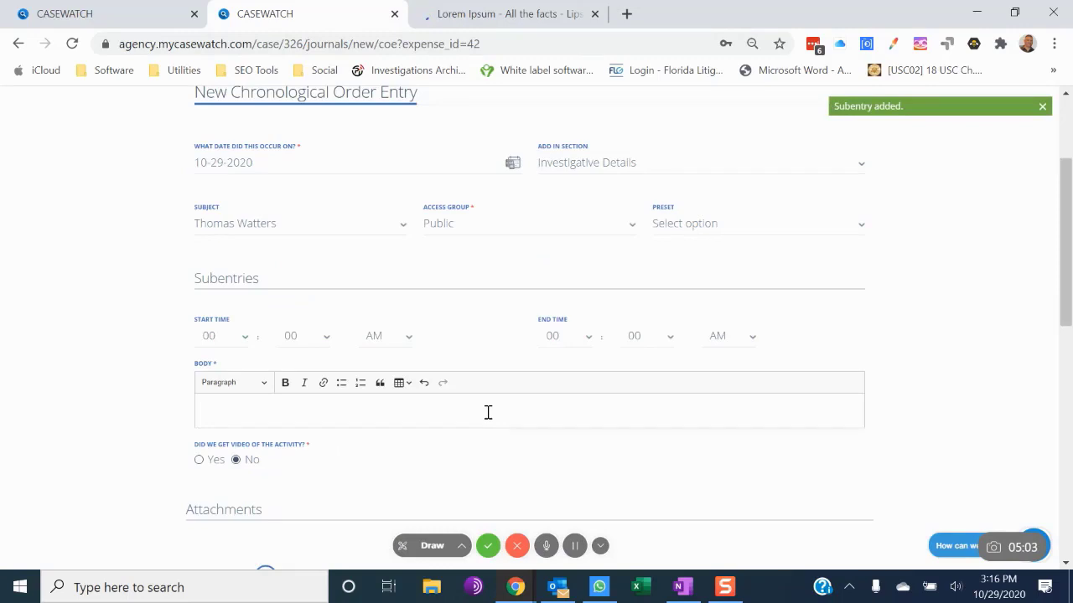
scroll(488, 413, "up", 2)
scroll(488, 412, "down", 10)
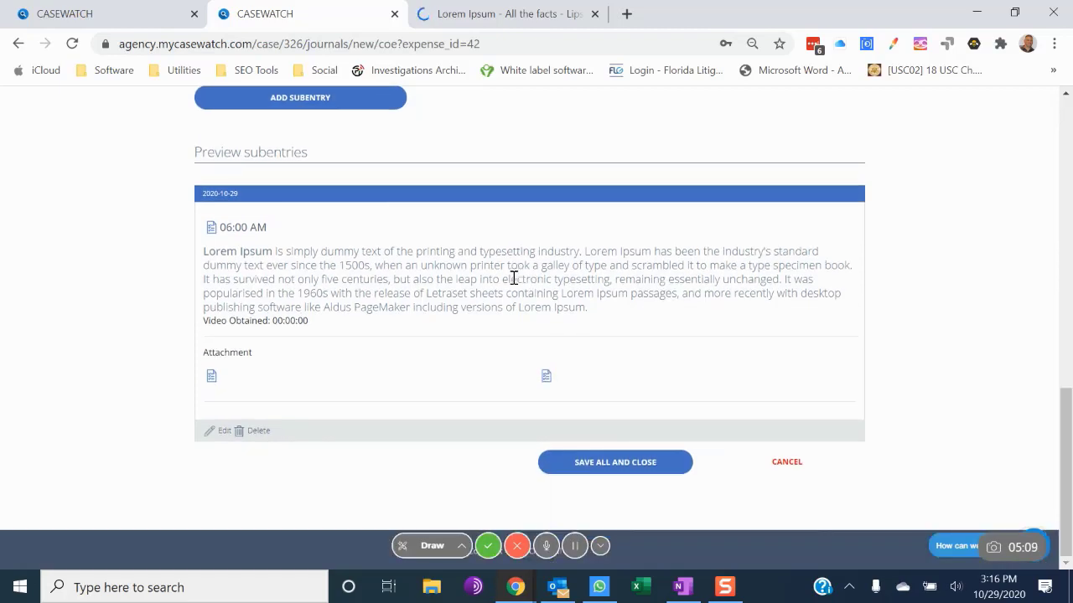
- Add another subentry starting at 05:00 AM with the copied Lorem Ipsum paragraph as its body
scroll(512, 277, "up", 6)
scroll(512, 283, "down", 1)
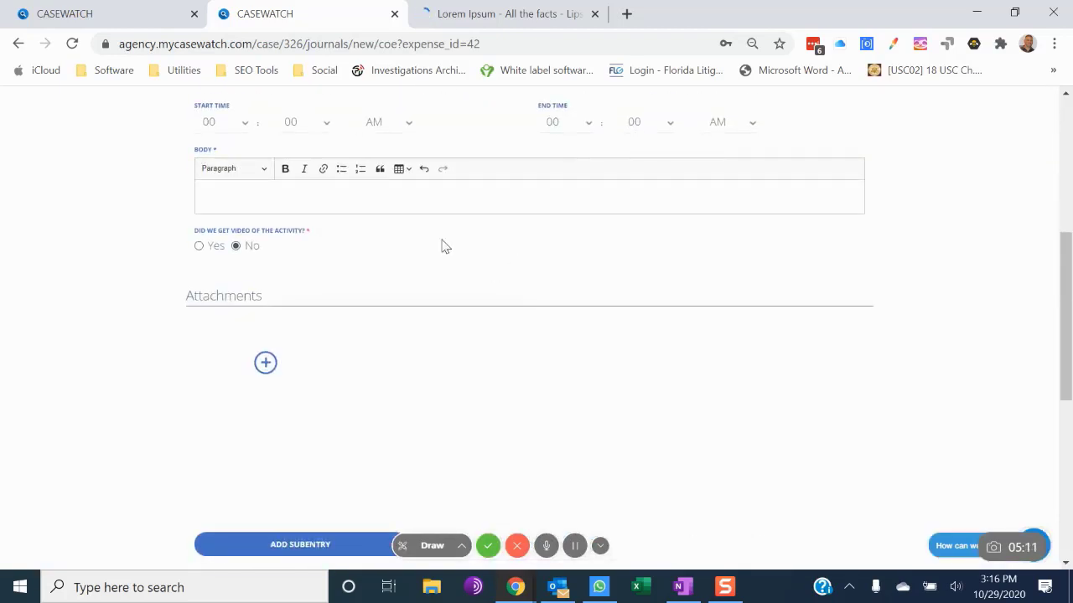
left_click(232, 126)
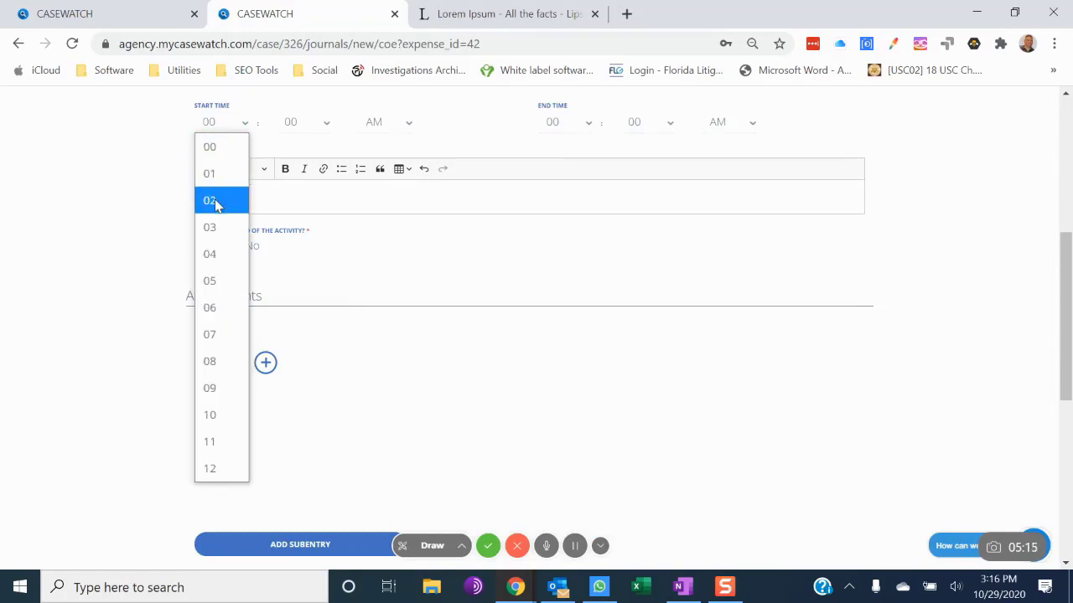
left_click(220, 289)
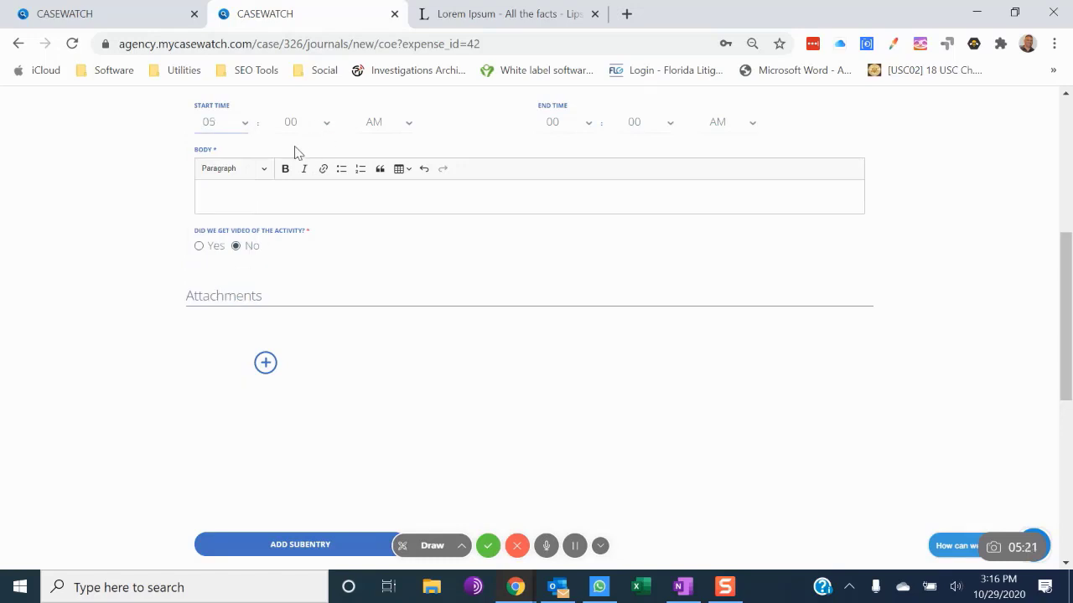
left_click(271, 192)
right_click(271, 194)
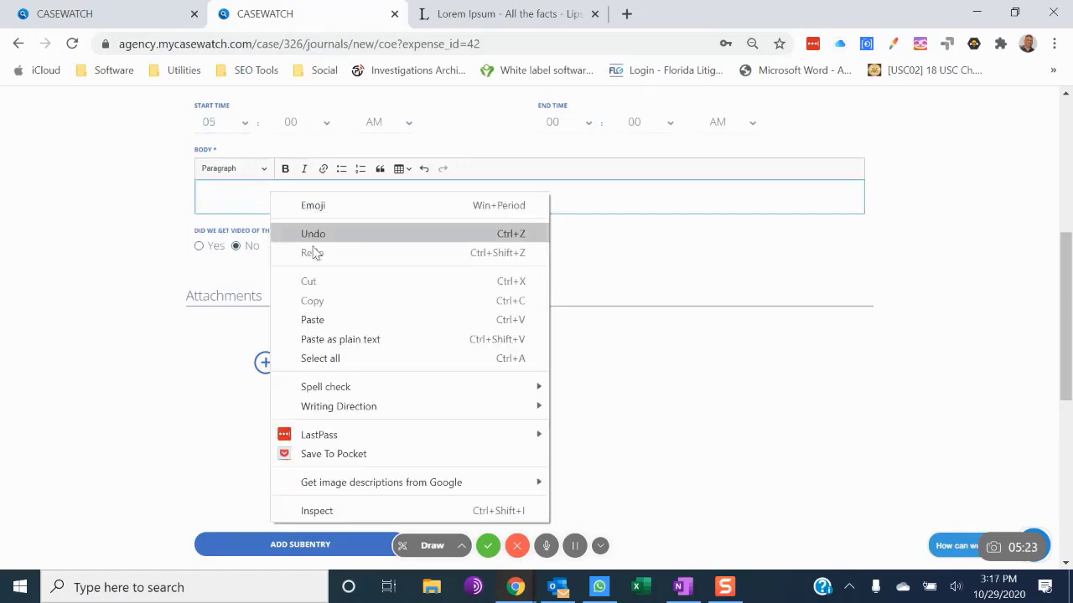
left_click(326, 320)
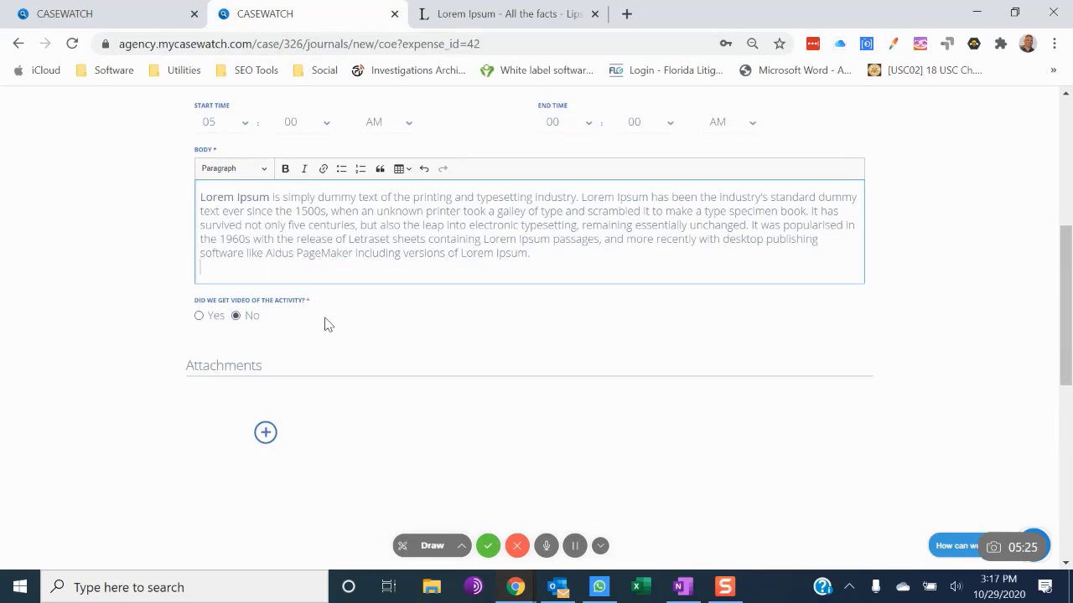
scroll(486, 481, "down", 4)
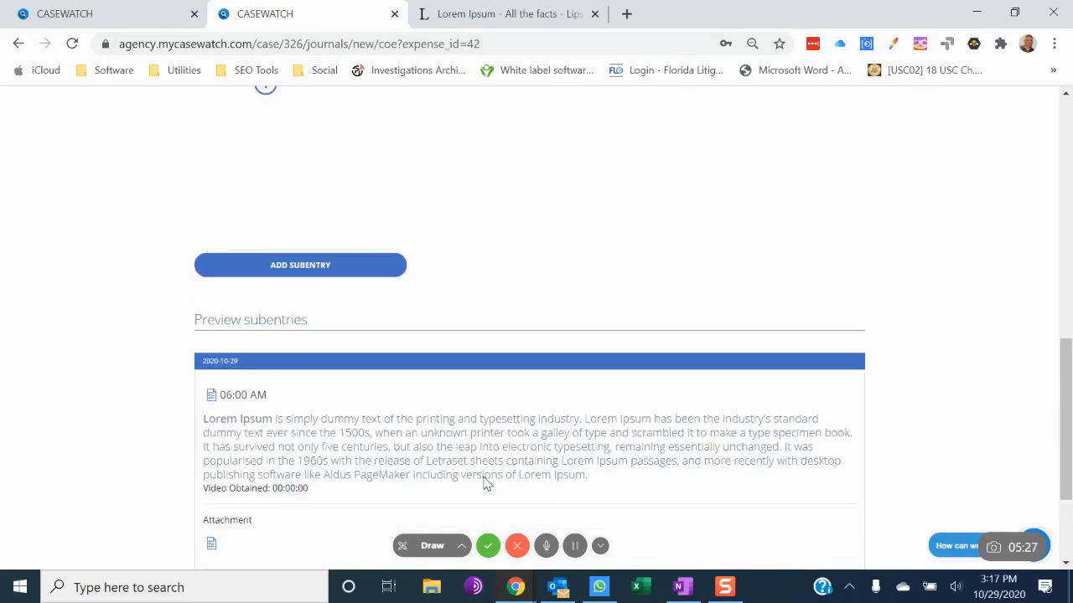
left_click(282, 273)
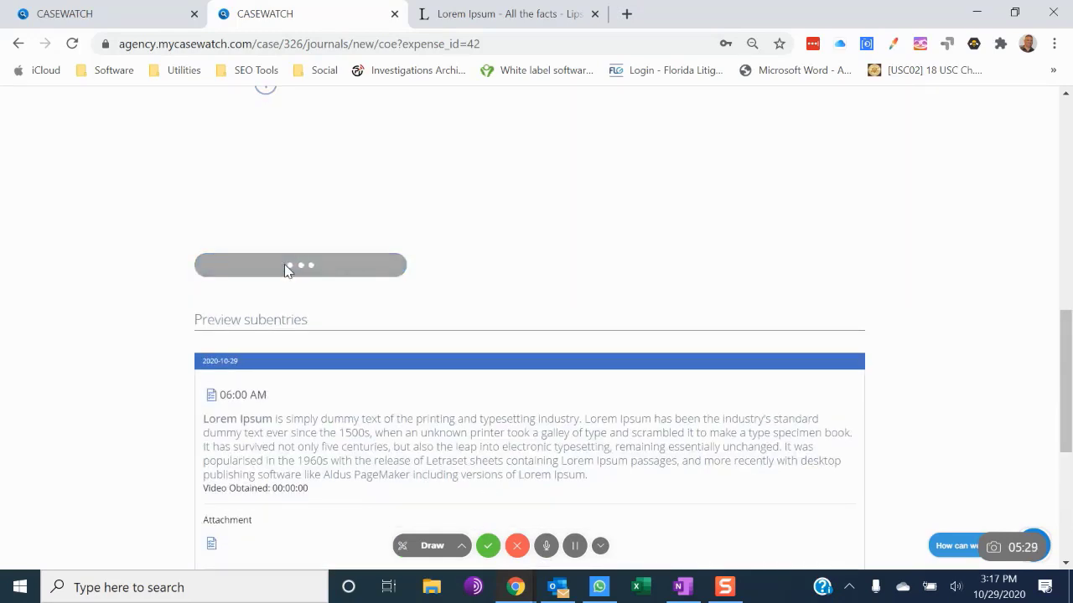
scroll(285, 270, "down", 10)
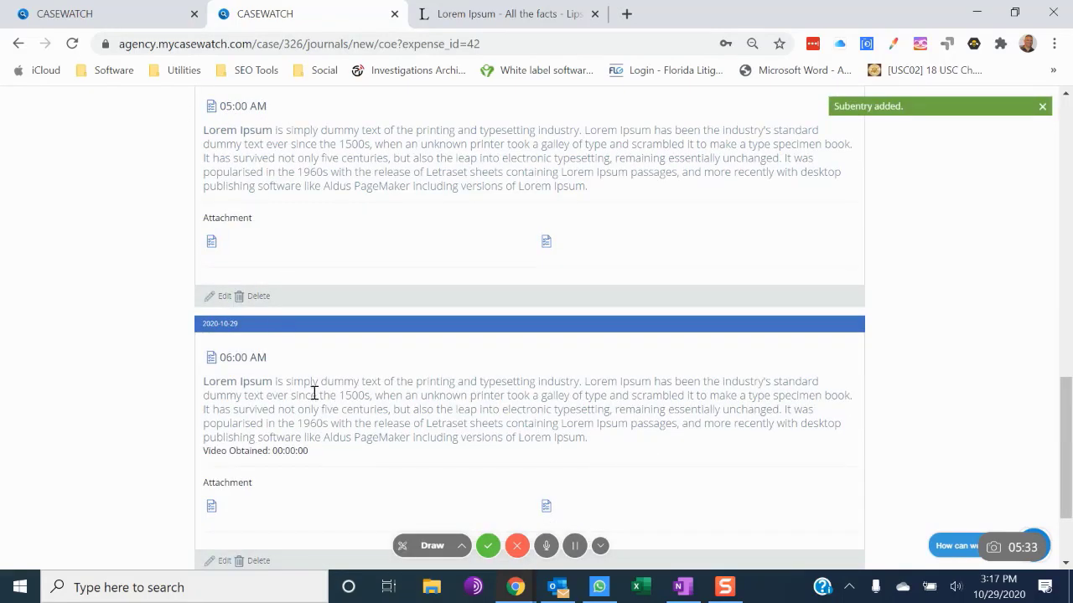
- Set the start time of a third subentry to 01:00 PM
scroll(265, 371, "up", 8)
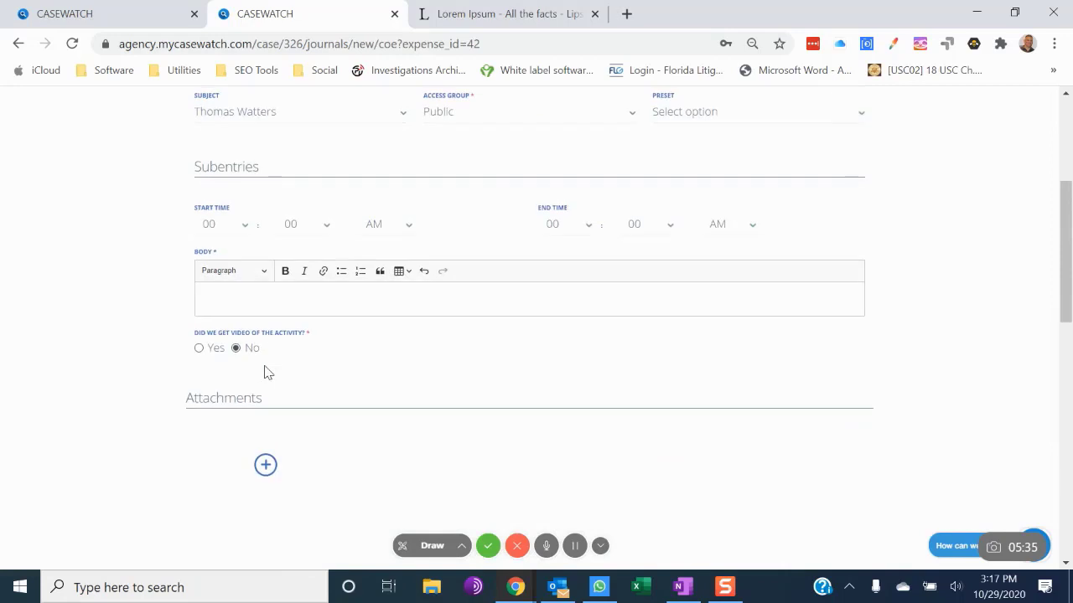
scroll(264, 371, "up", 3)
scroll(265, 371, "down", 3)
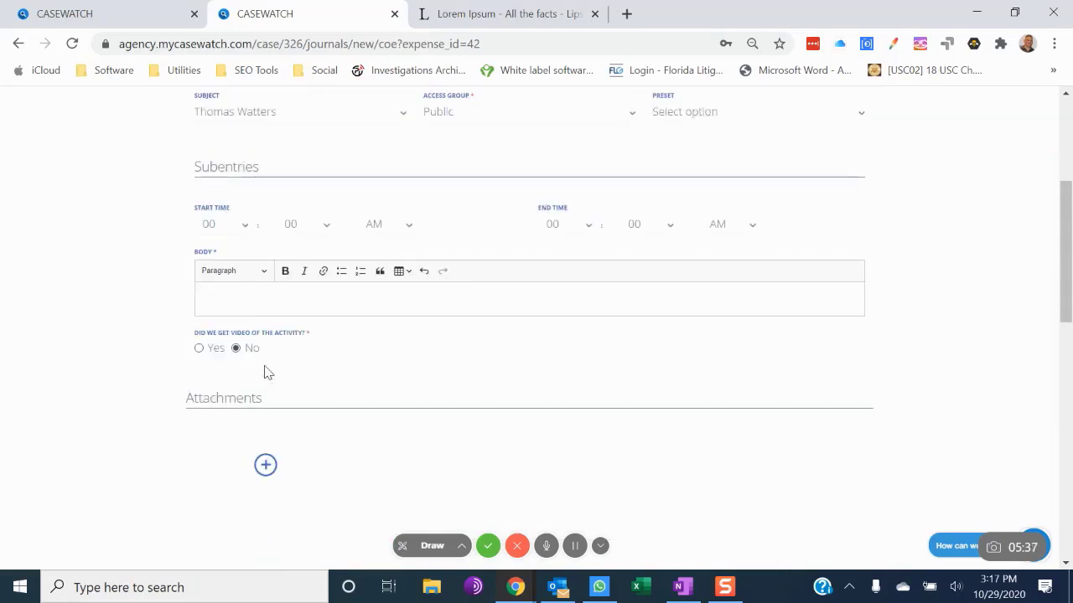
left_click(224, 229)
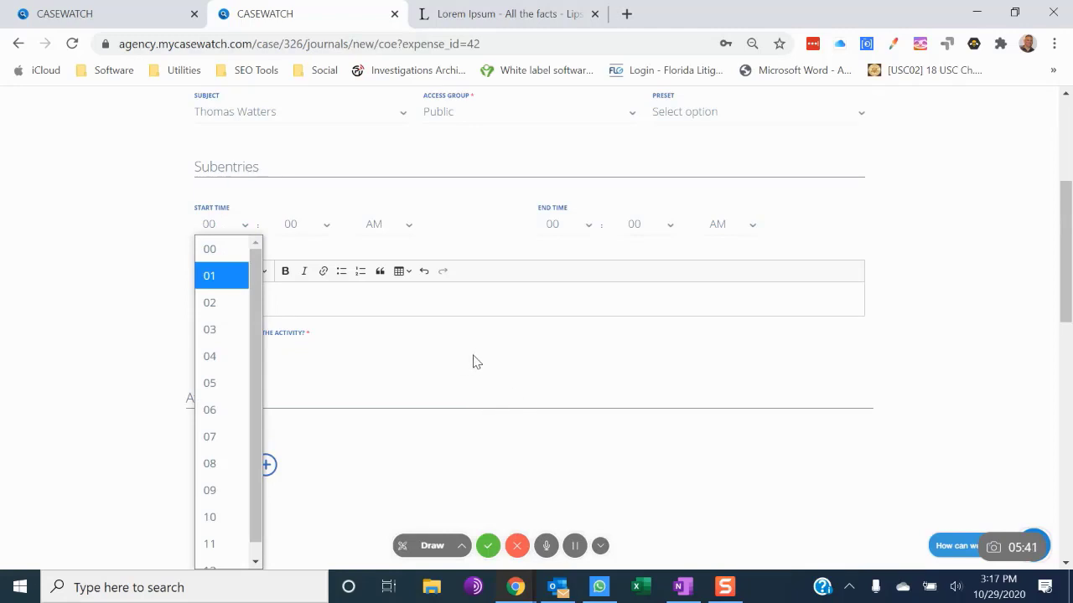
left_click(226, 275)
left_click(390, 227)
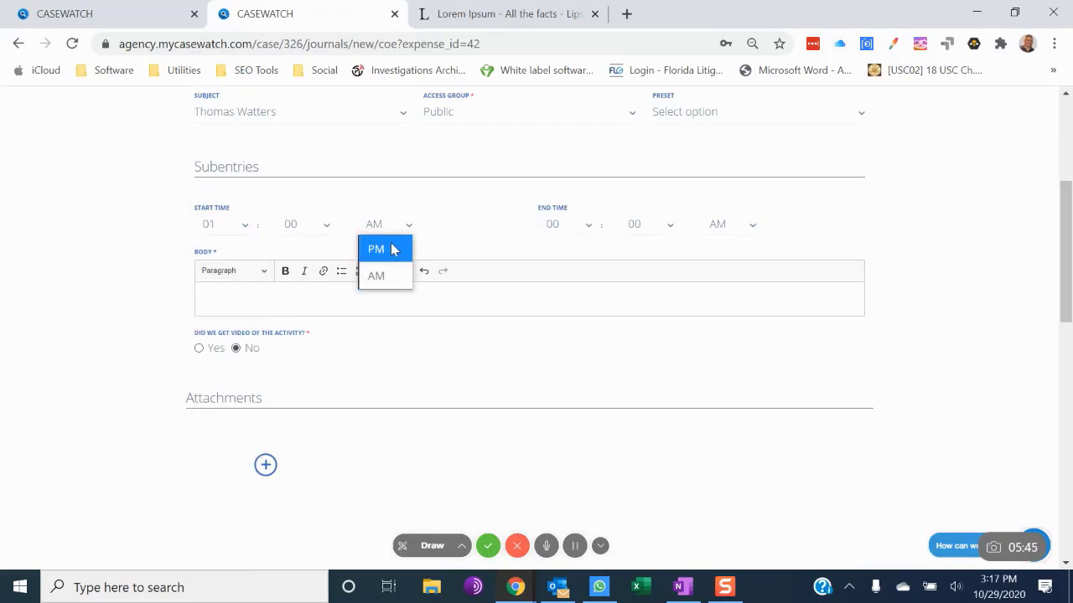
left_click(390, 249)
- Paste the Lorem Ipsum paragraph as plain text into the 01:00 PM subentry's body and remove the trailing blank line
left_click(321, 311)
right_click(322, 310)
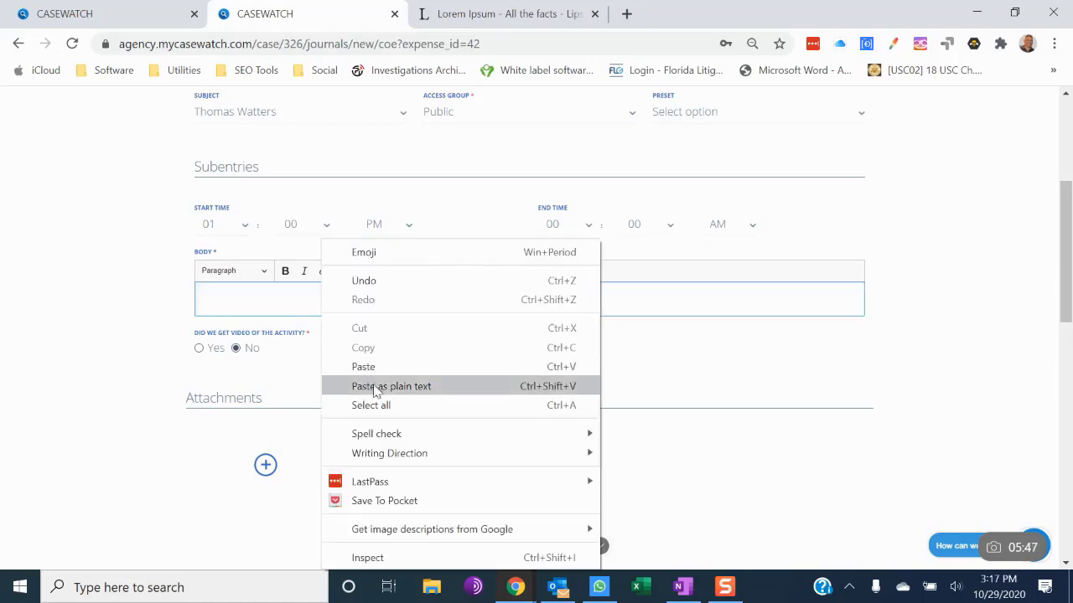
left_click(374, 387)
key("BackSpace")
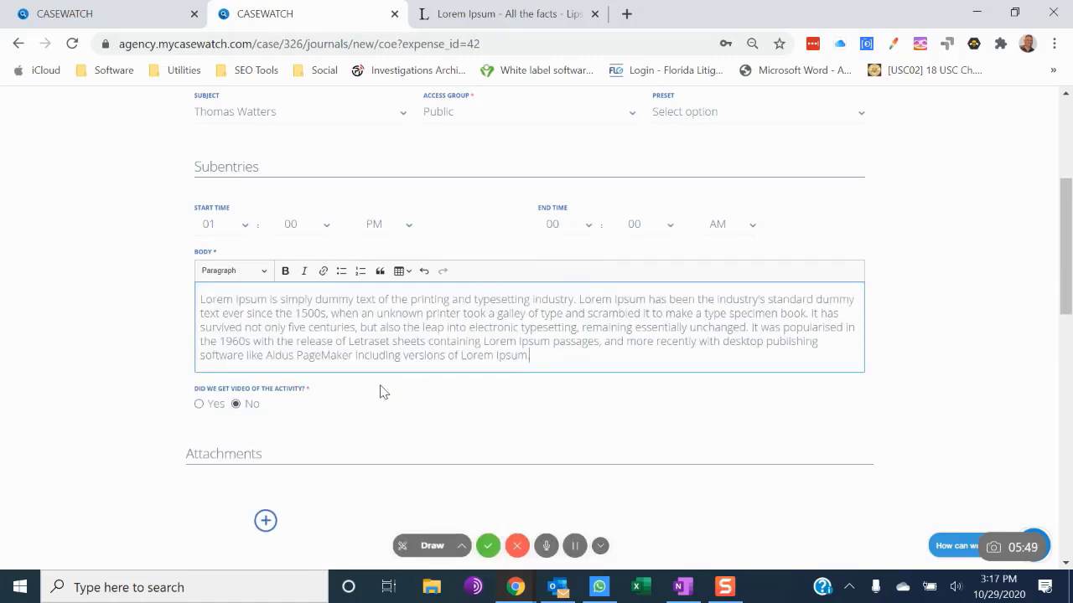
- Mark that video of the activity was obtained and set the total video time to 00:00:12
left_click(198, 403)
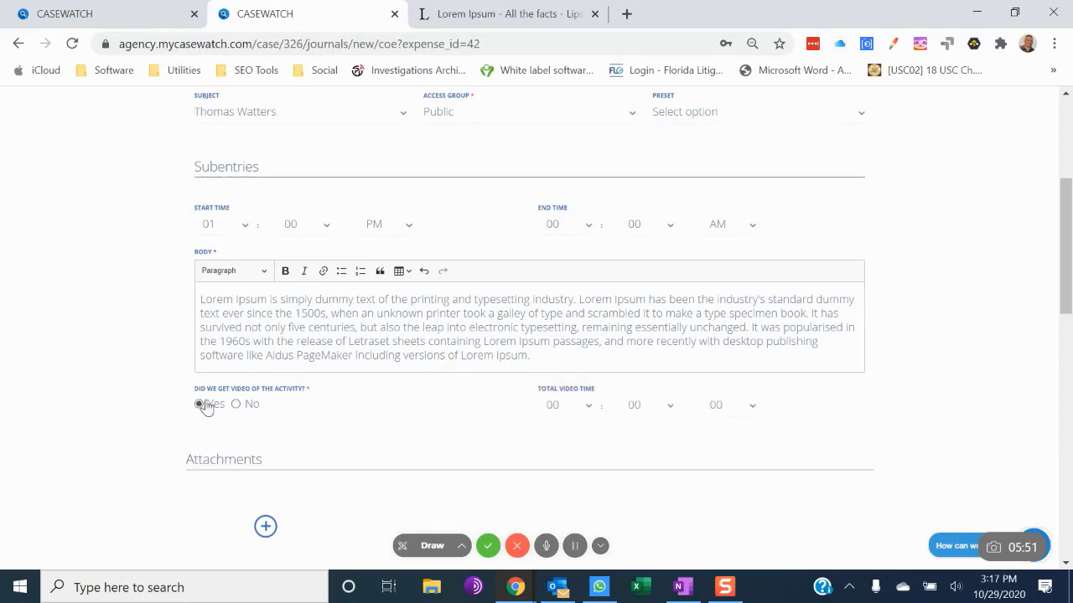
left_click(589, 412)
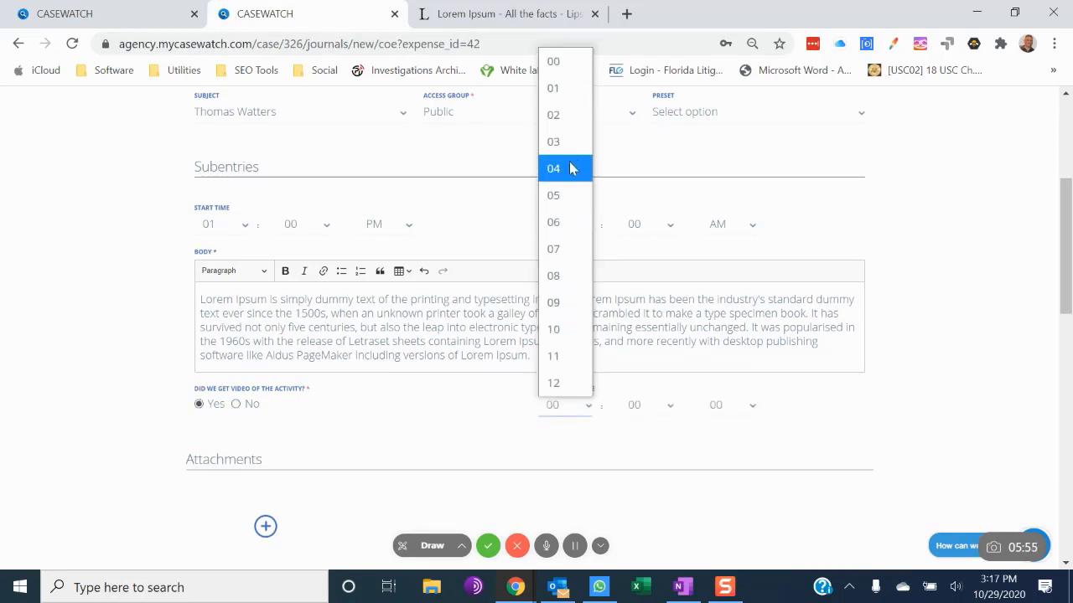
left_click(747, 406)
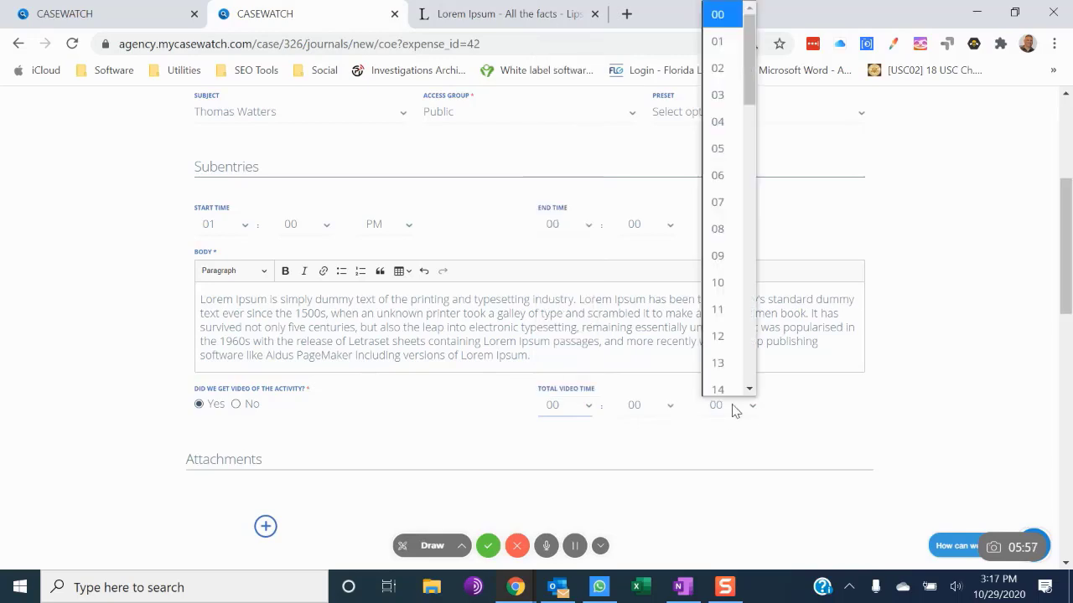
left_click(716, 330)
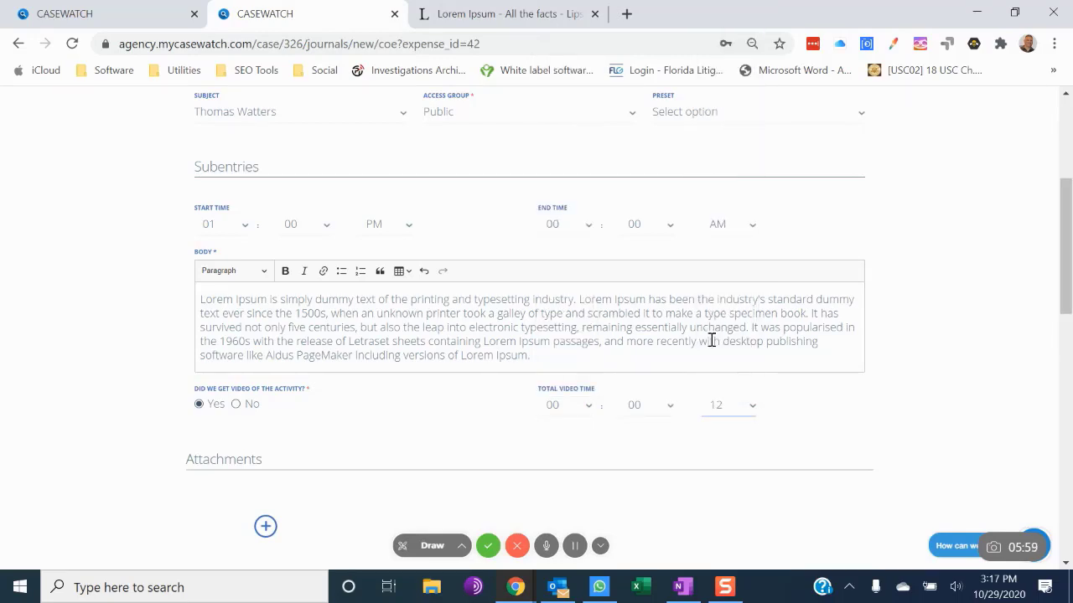
scroll(265, 444, "down", 3)
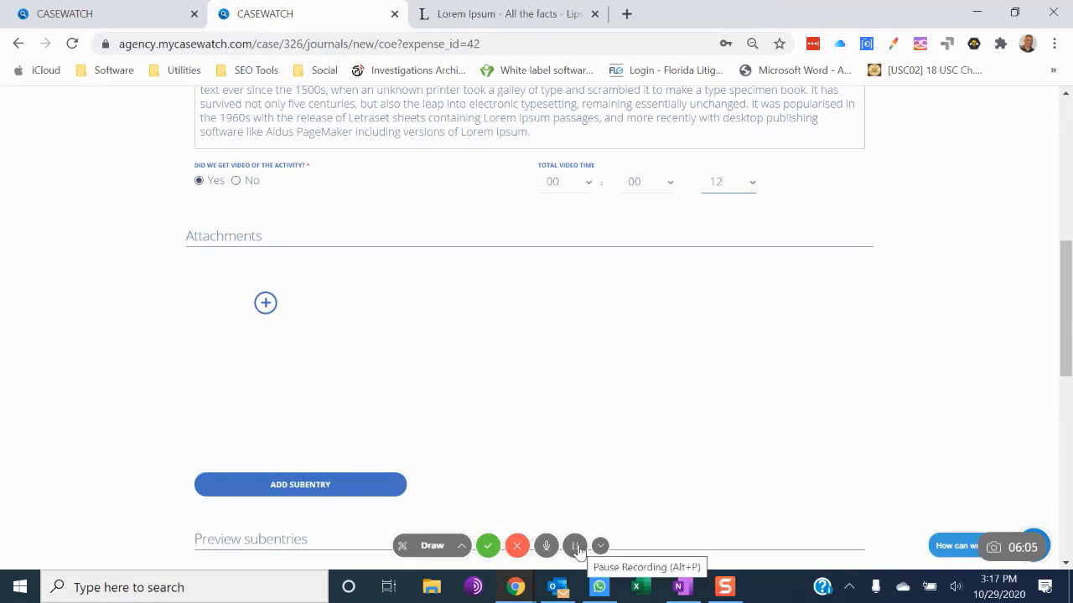
- Attach new.png to the 01:00 PM subentry and add the subentry to the journal entry
left_click(575, 546)
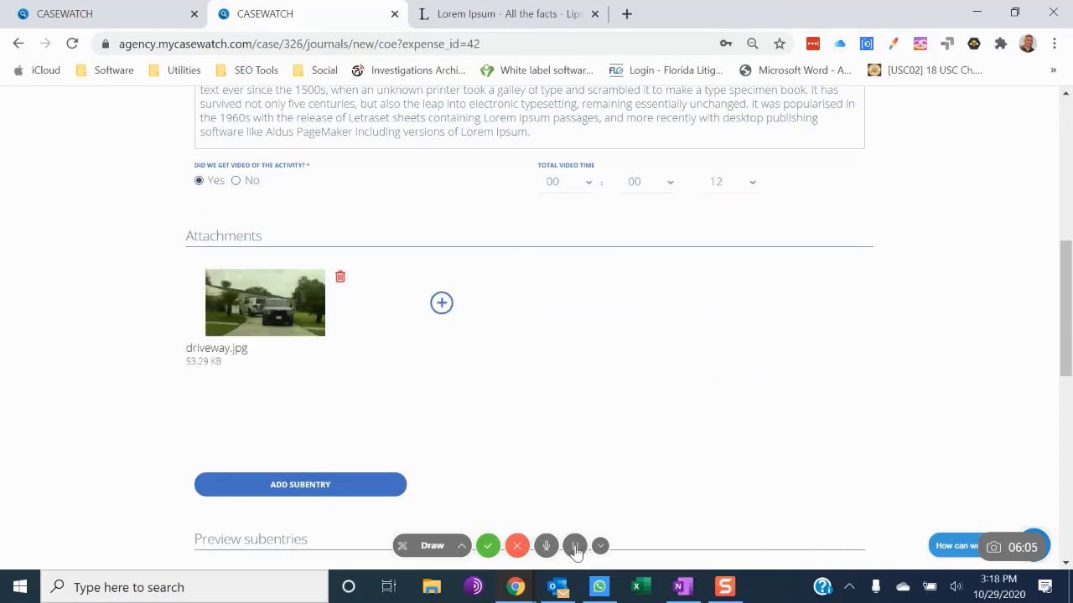
left_click(442, 305)
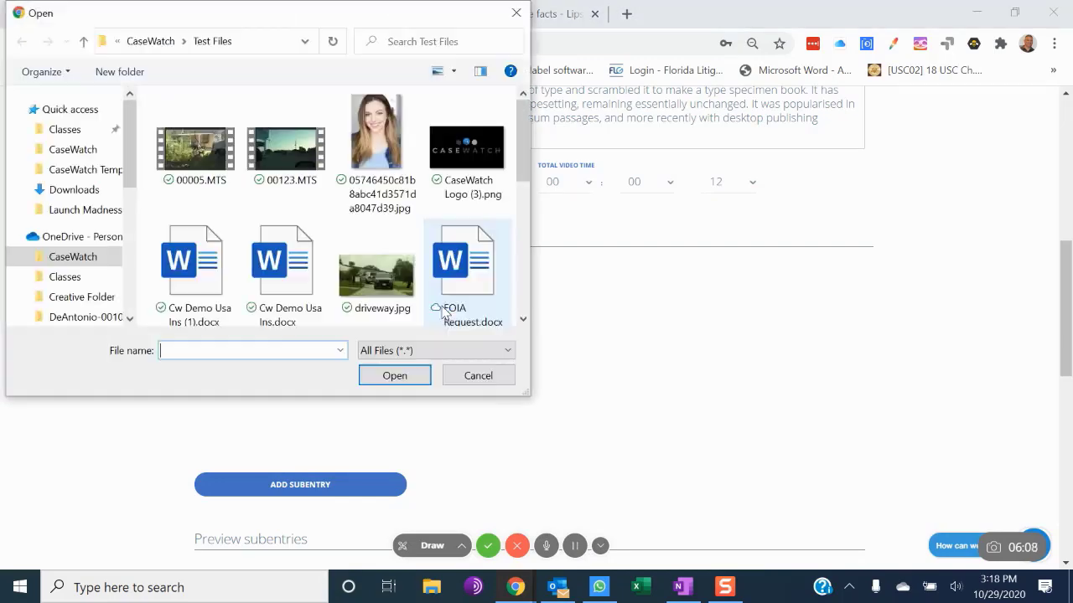
scroll(312, 241, "down", 3)
left_click(223, 256)
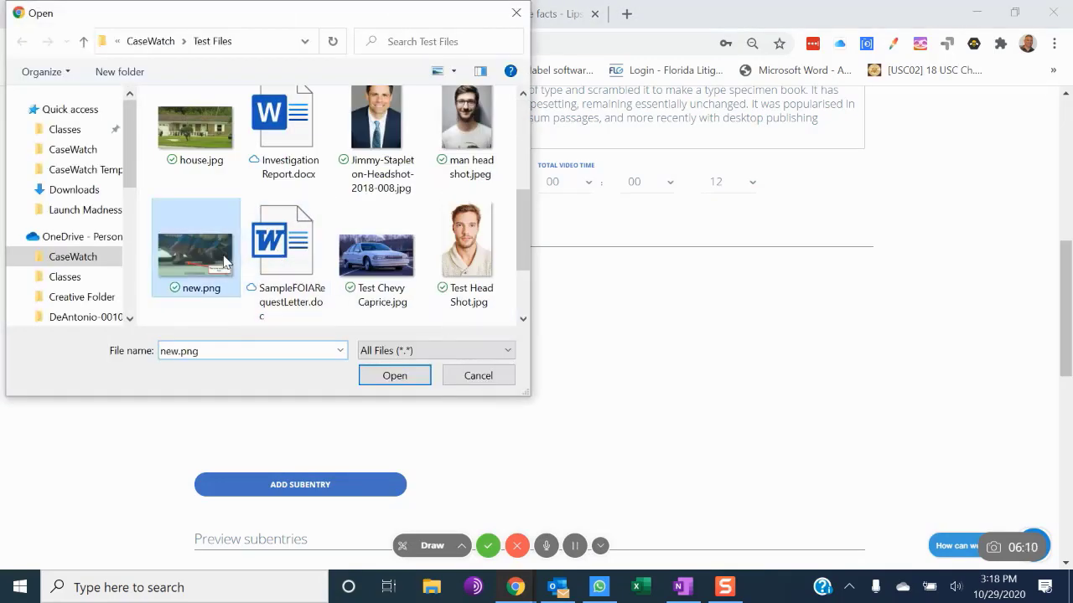
double_click(223, 256)
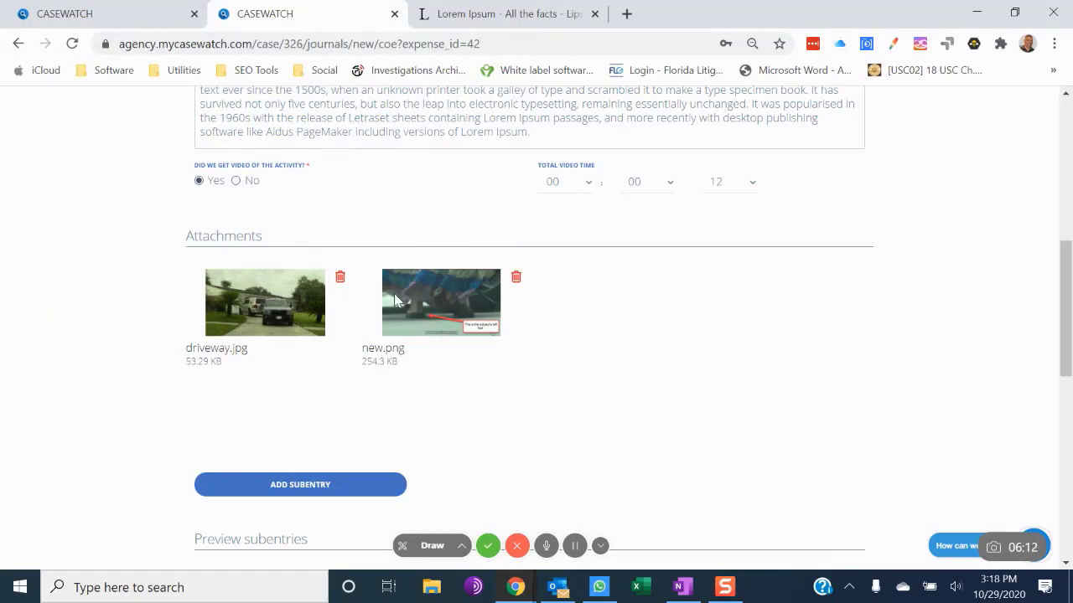
scroll(526, 384, "down", 1)
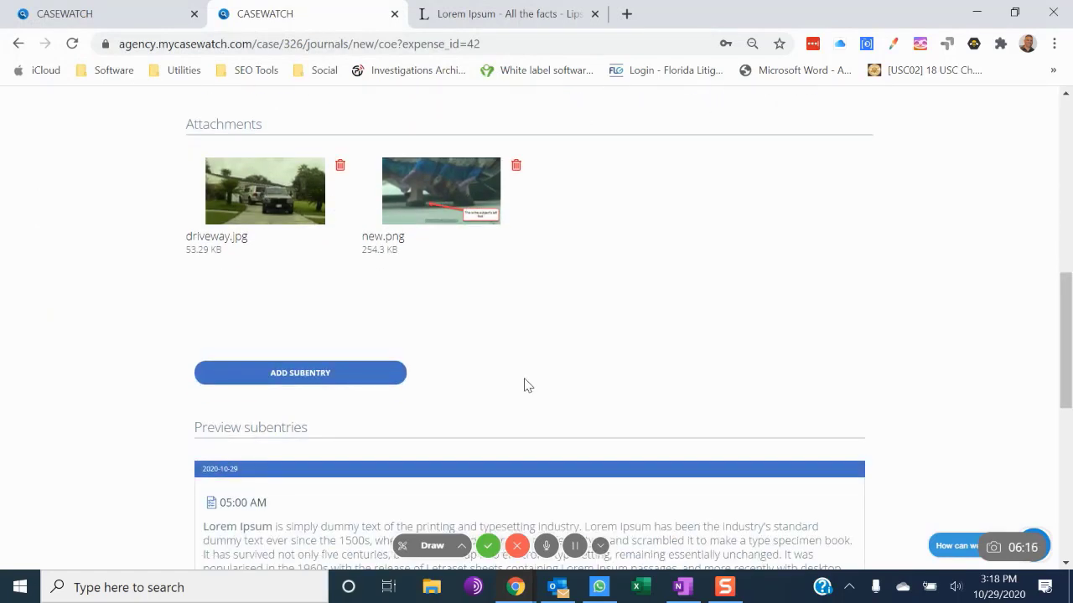
left_click(300, 374)
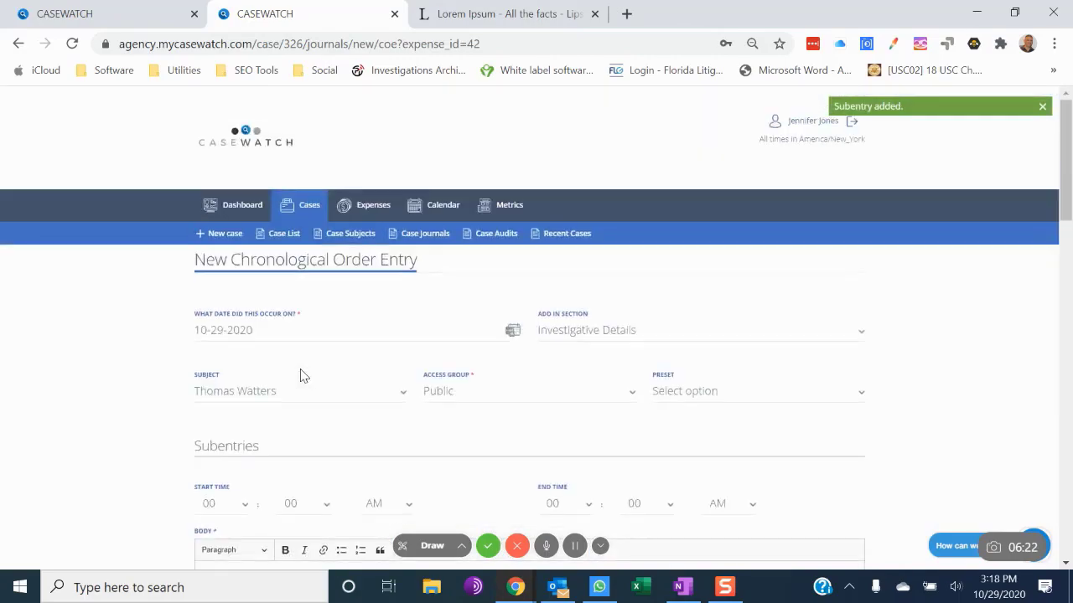
scroll(300, 374, "down", 2)
scroll(300, 369, "up", 8)
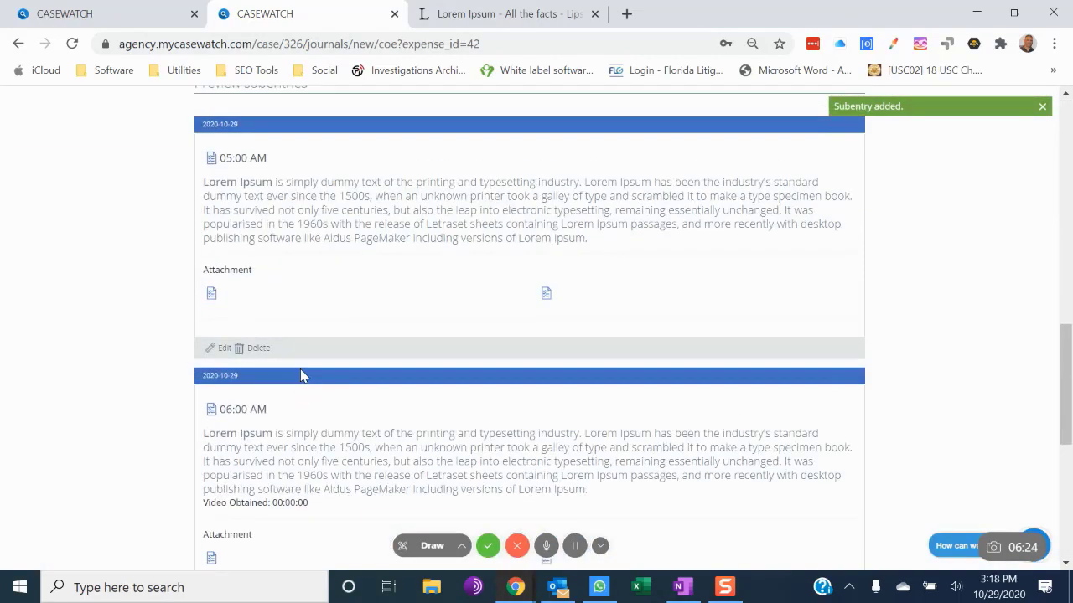
scroll(300, 369, "down", 8)
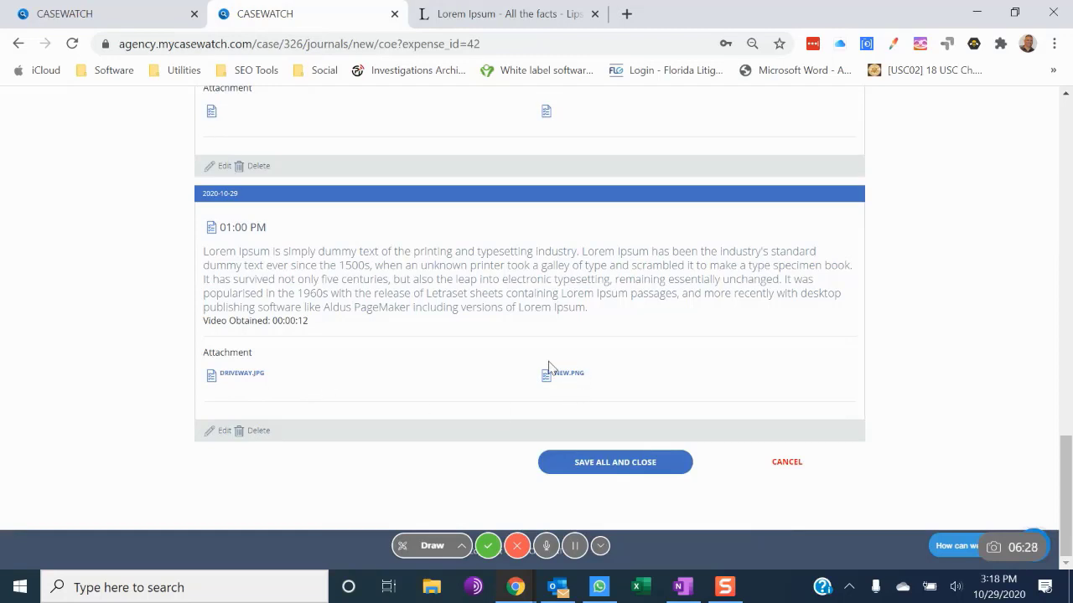
scroll(551, 369, "up", 1)
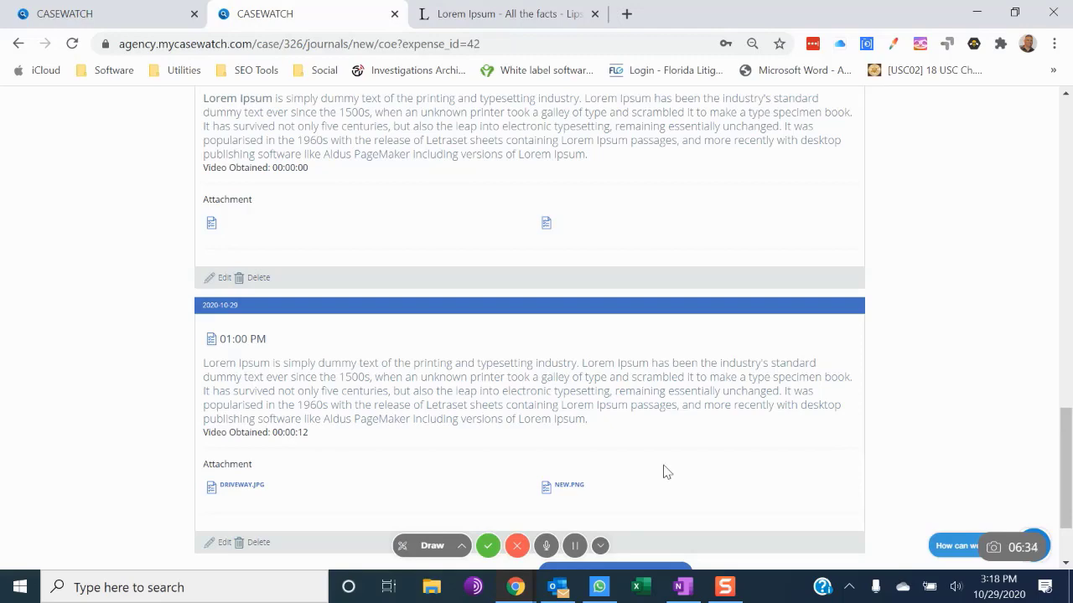
- Set the next subentry's start time to 02:00 PM and its end time to 03:00 PM
scroll(662, 472, "up", 10)
scroll(666, 471, "up", 4)
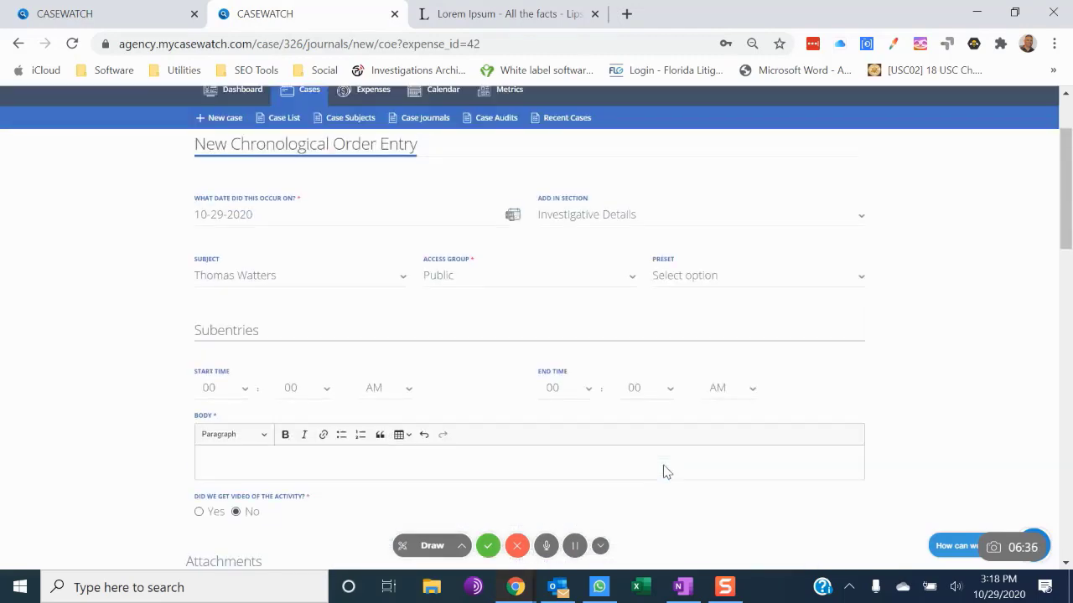
scroll(666, 469, "down", 1)
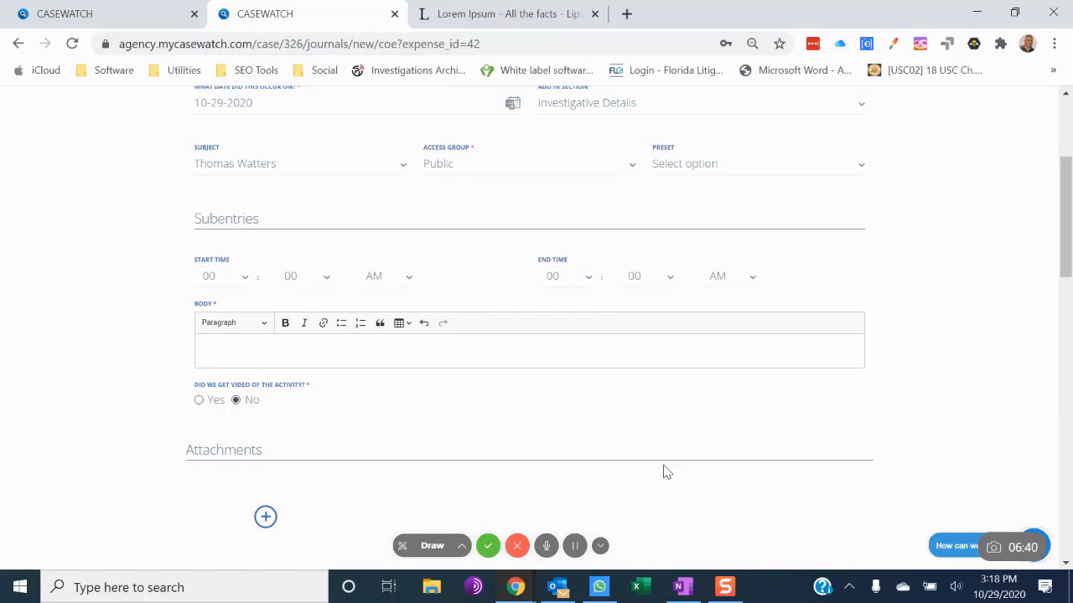
left_click(229, 277)
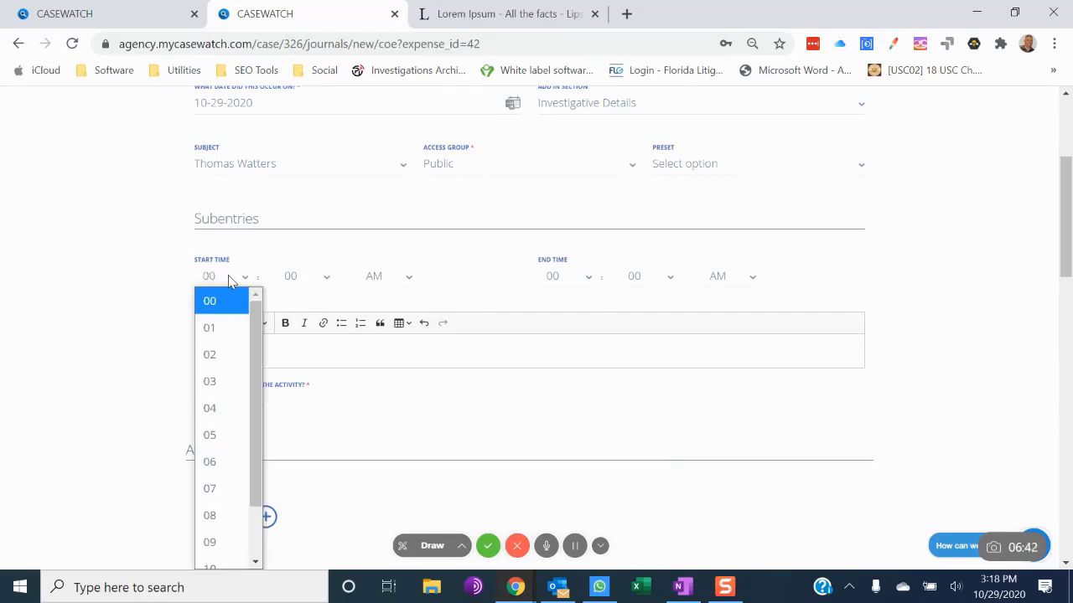
left_click(209, 355)
left_click(409, 279)
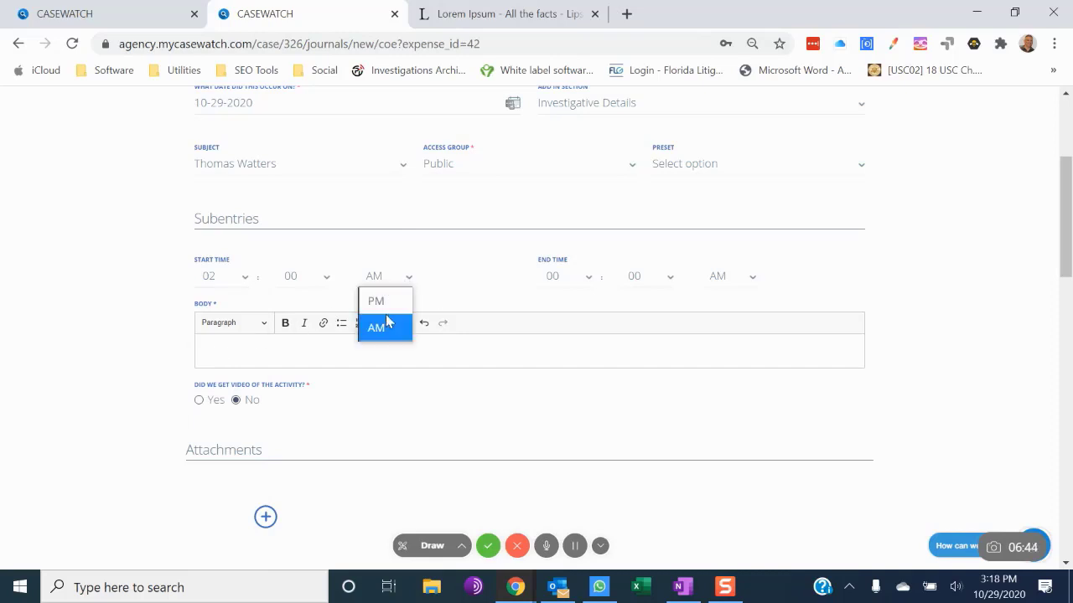
left_click(374, 301)
left_click(577, 277)
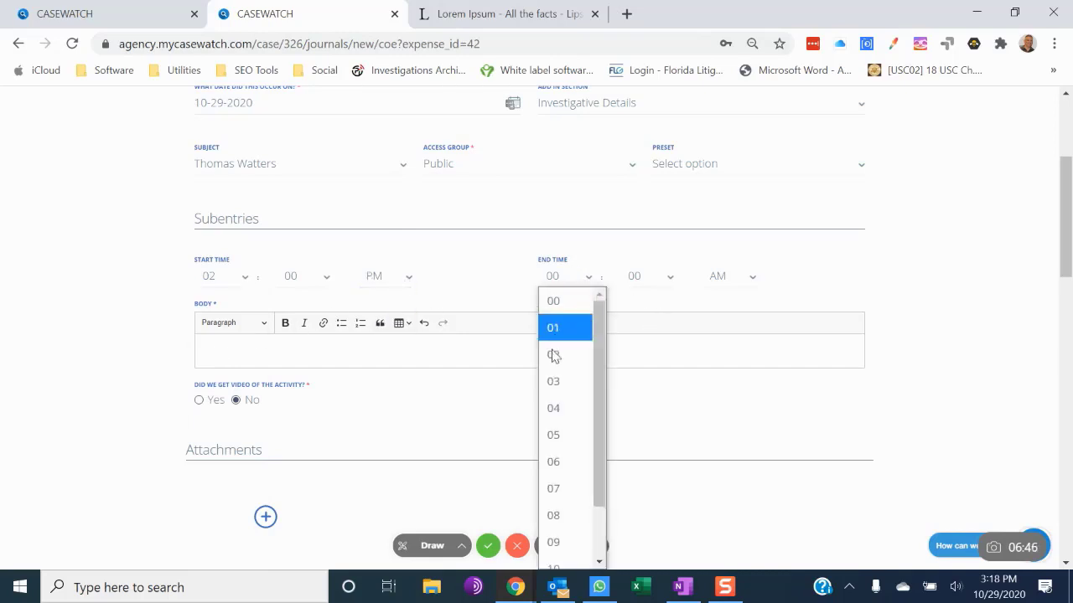
left_click(555, 382)
left_click(750, 281)
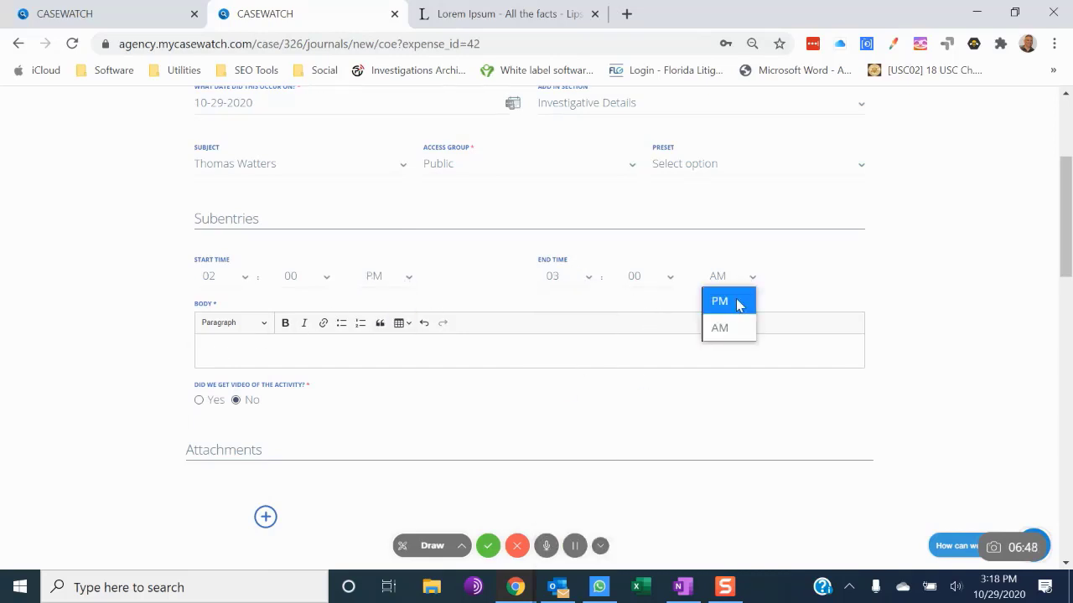
left_click(739, 305)
- Paste the Lorem Ipsum paragraph as plain text into the 02:00 PM subentry's body and remove the trailing blank line
left_click(445, 340)
right_click(447, 350)
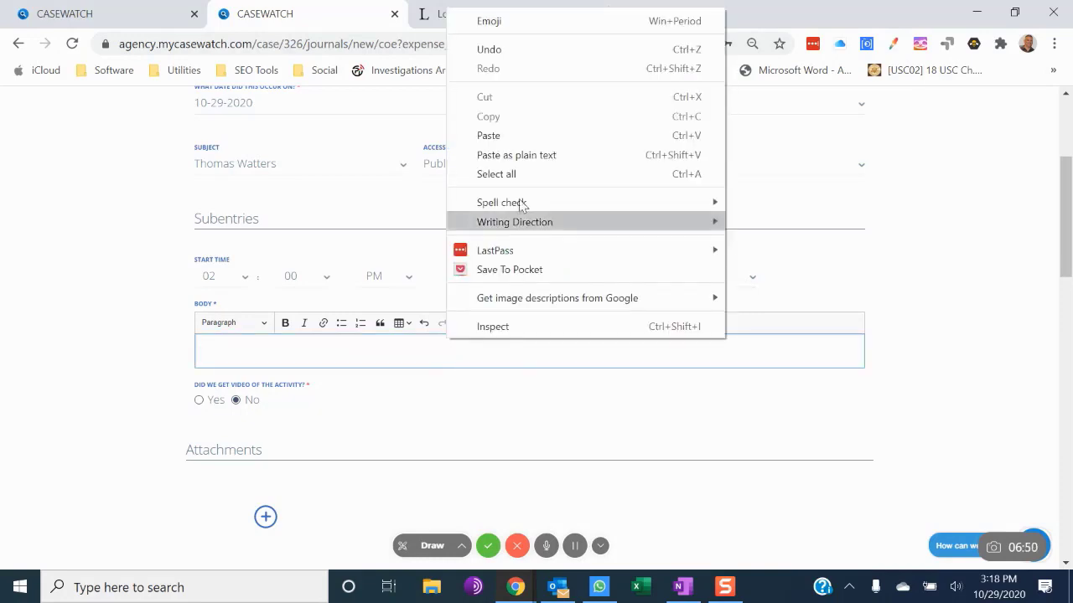
left_click(548, 155)
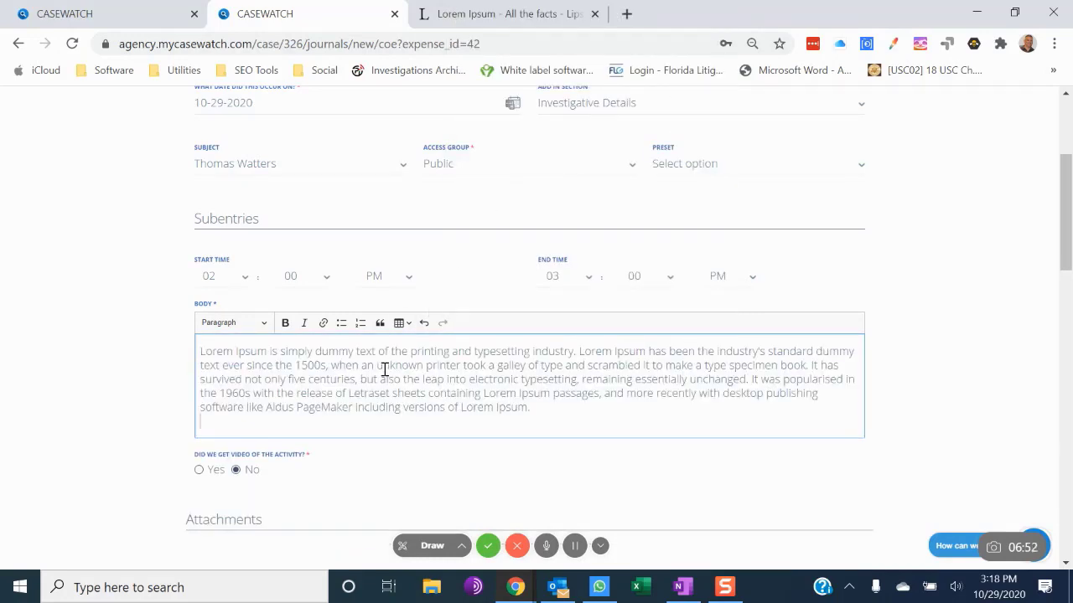
key("BackSpace")
- Mark that video was obtained for the 02:00 PM subentry and set the total video time to 00:08:00
scroll(384, 370, "down", 1)
scroll(384, 369, "up", 2)
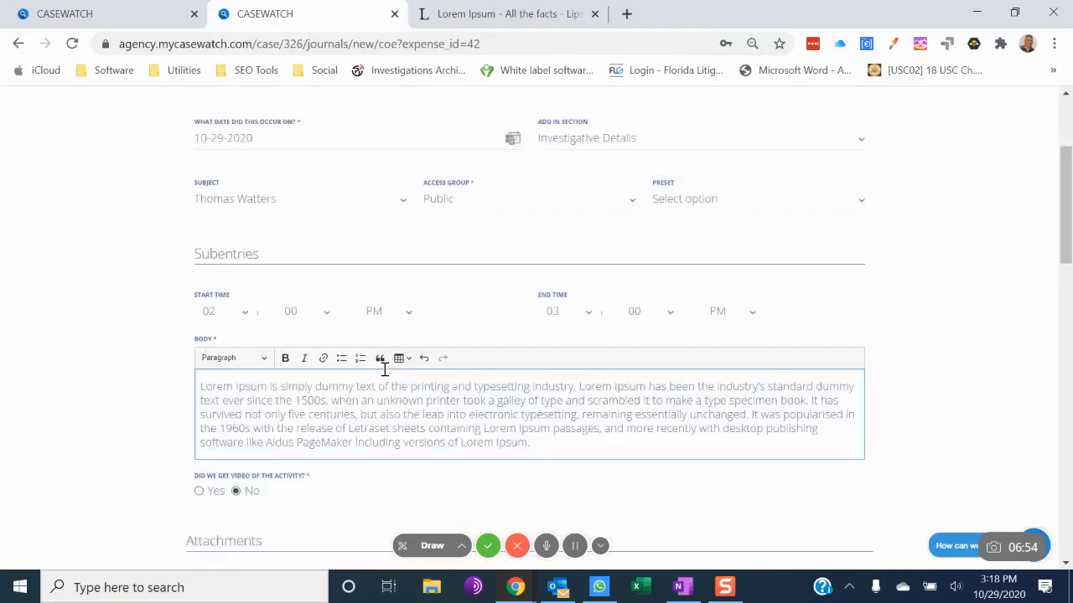
scroll(384, 369, "down", 2)
left_click(199, 345)
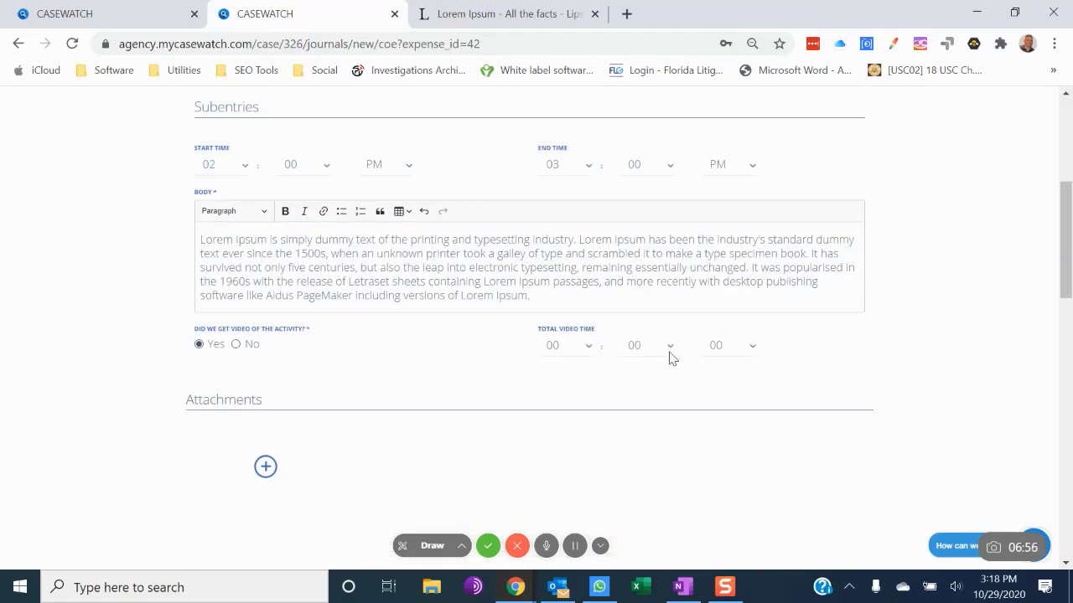
left_click(666, 345)
left_click(635, 228)
- Attach driveway.jpg and new.png to the 02:00 PM to 03:00 PM subentry and add the subentry
left_click(265, 467)
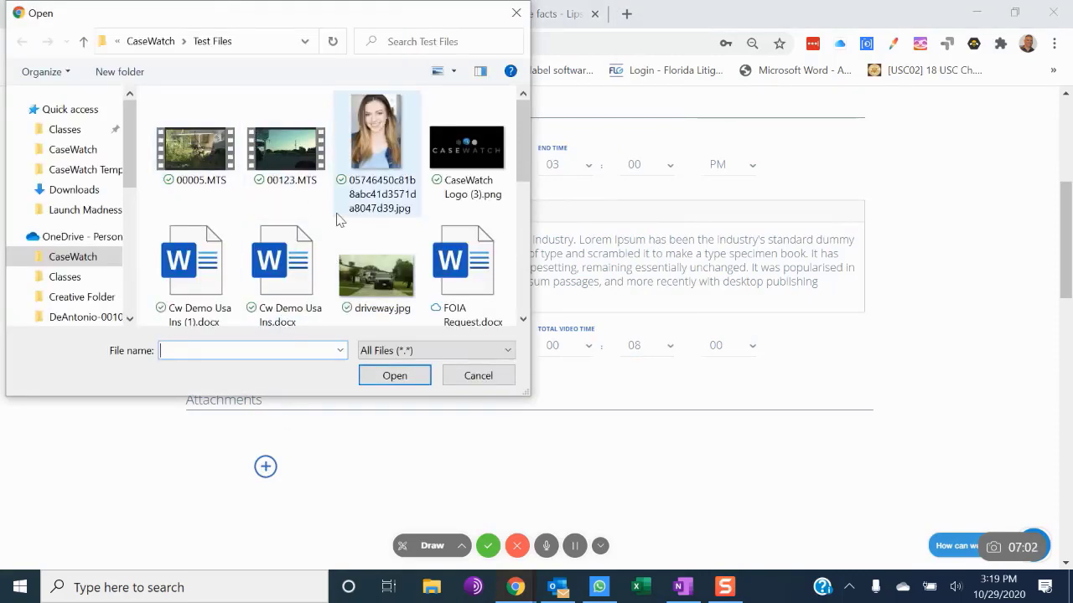
double_click(401, 290)
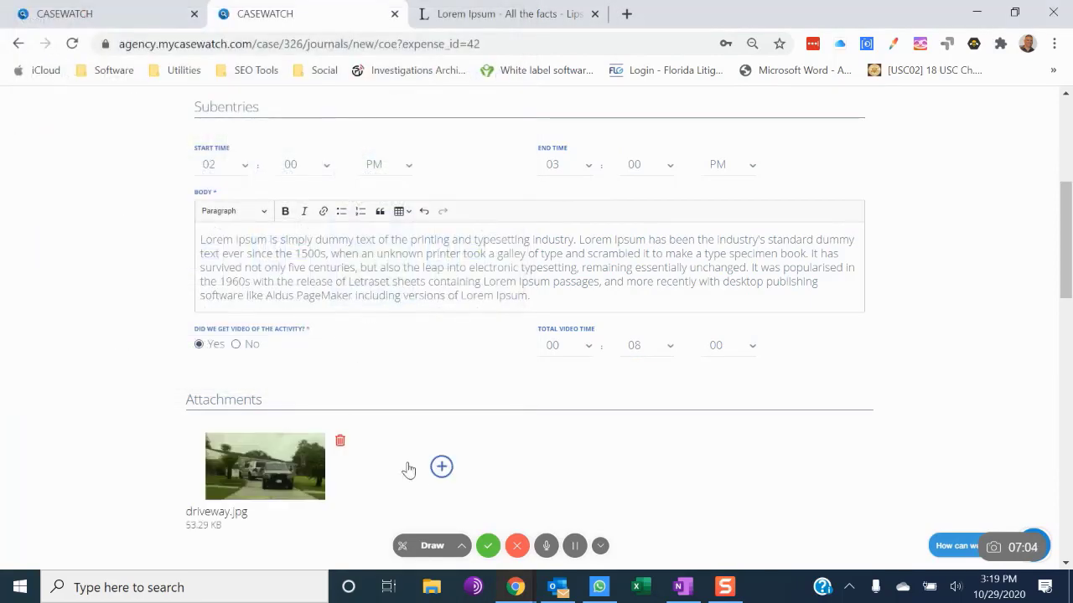
left_click(440, 466)
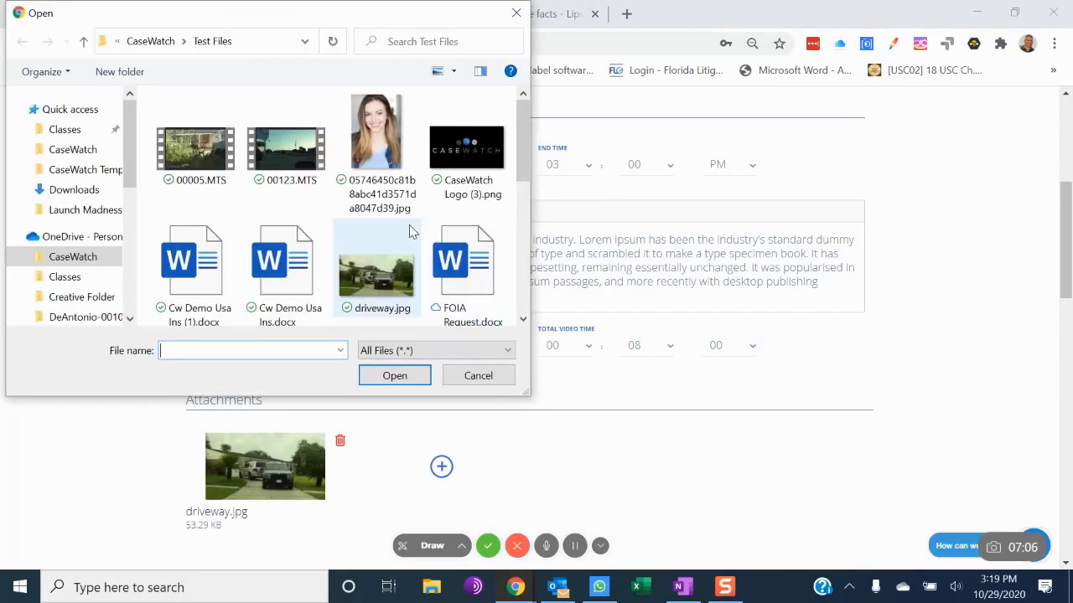
scroll(409, 225, "down", 3)
left_click(186, 251)
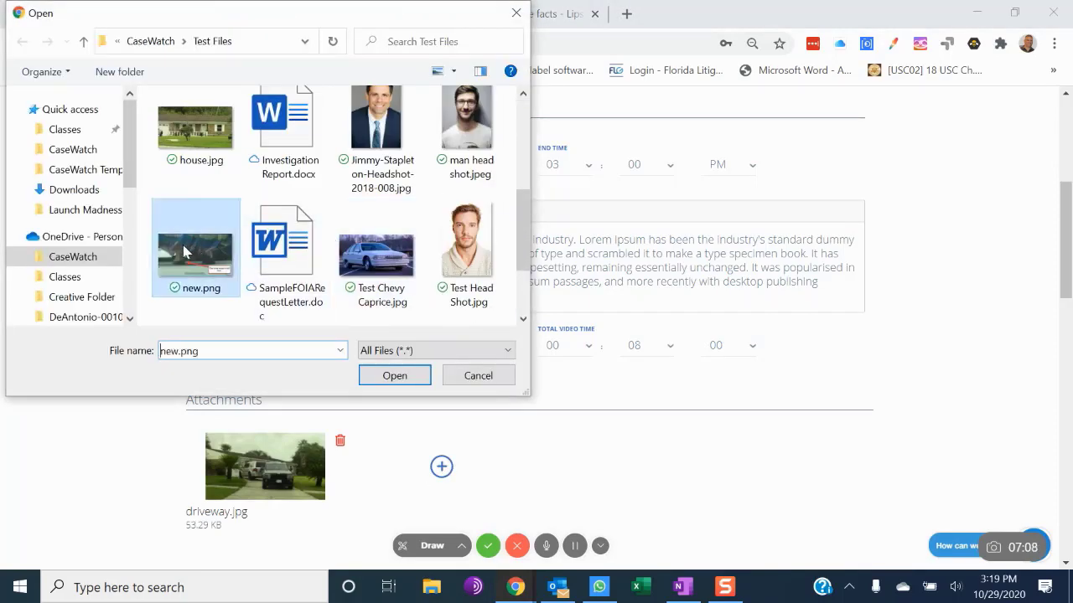
double_click(186, 251)
scroll(710, 419, "down", 1)
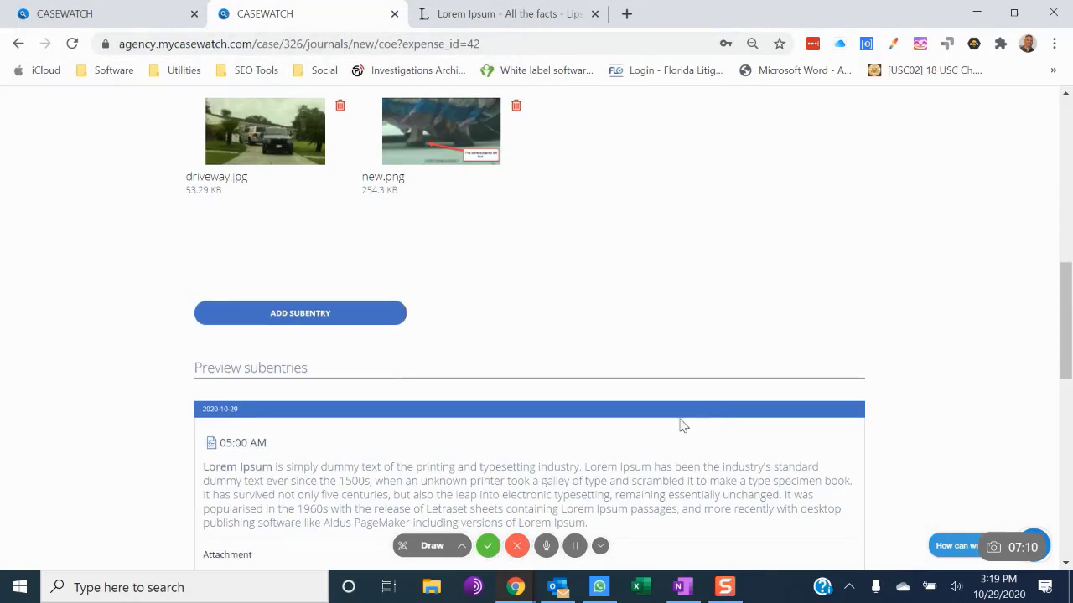
left_click(297, 314)
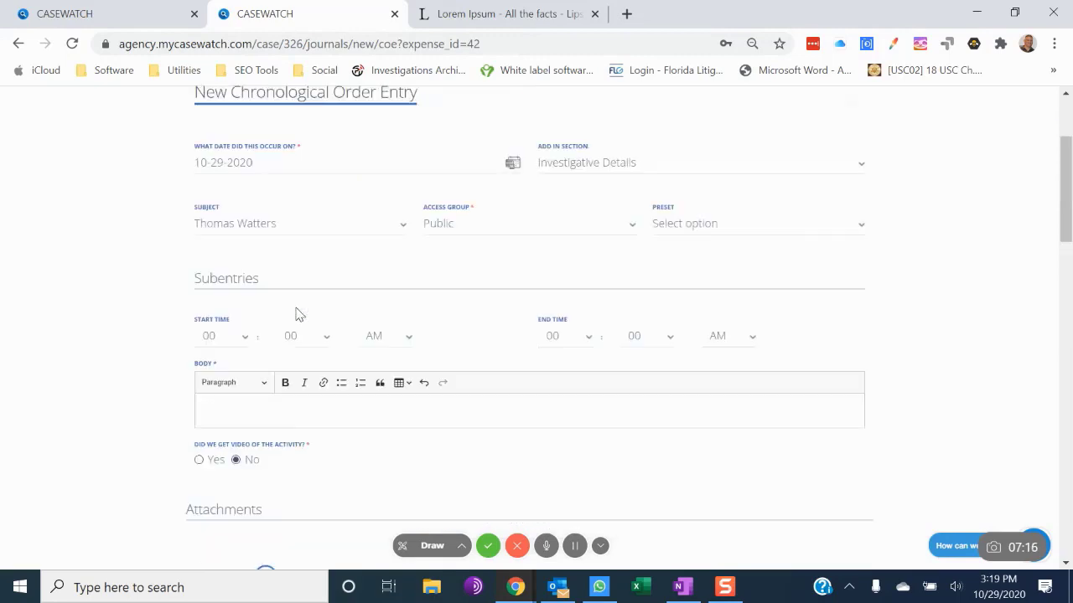
- Review the previewed subentries, and save and close the chronological journal entry
scroll(299, 314, "down", 15)
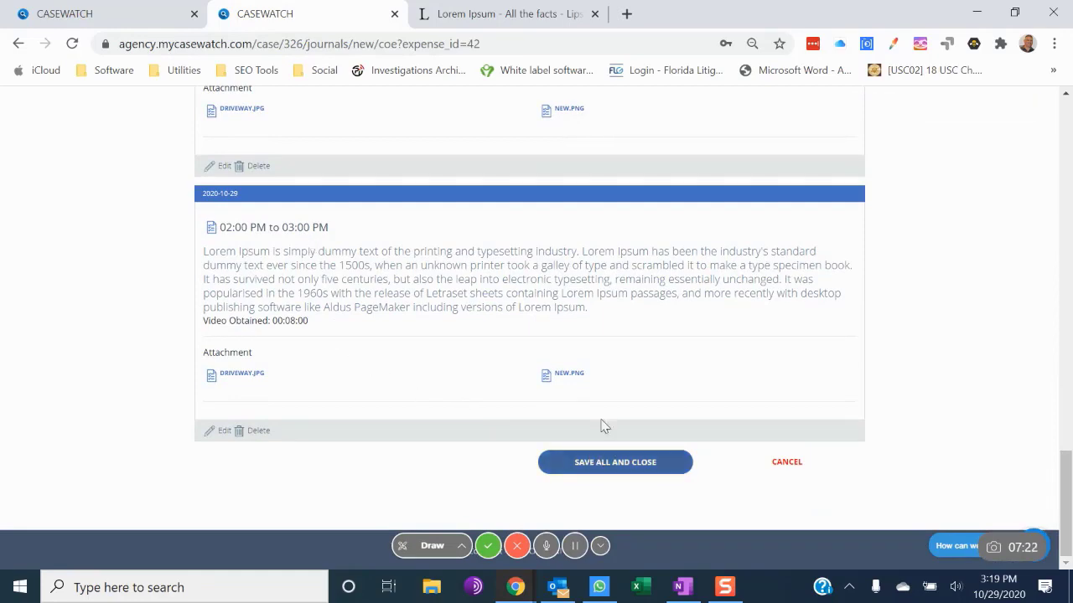
scroll(608, 276, "up", 10)
scroll(609, 278, "down", 6)
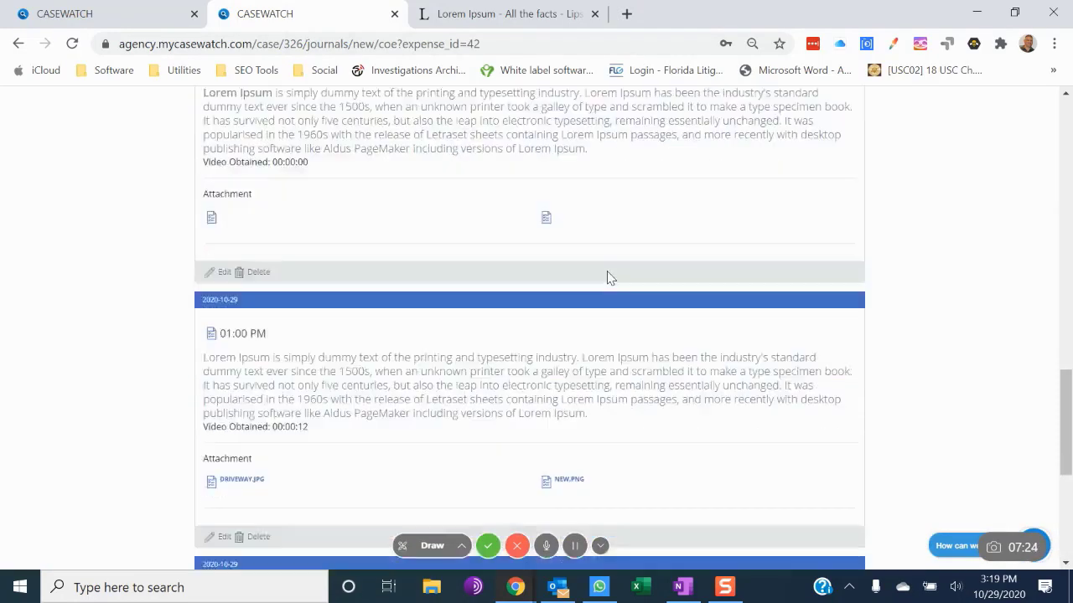
scroll(609, 278, "down", 5)
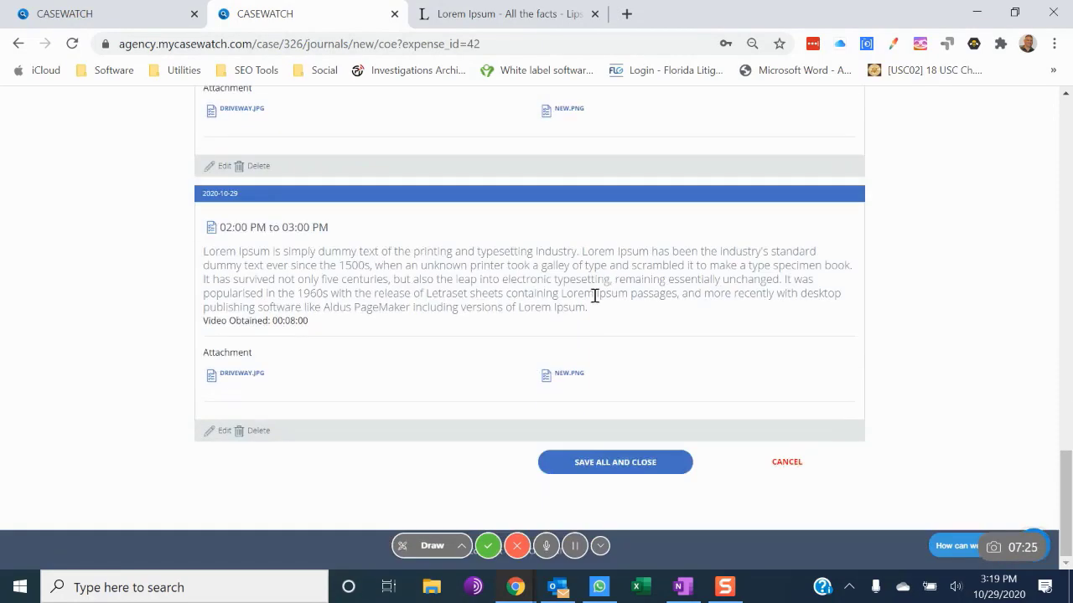
left_click(614, 464)
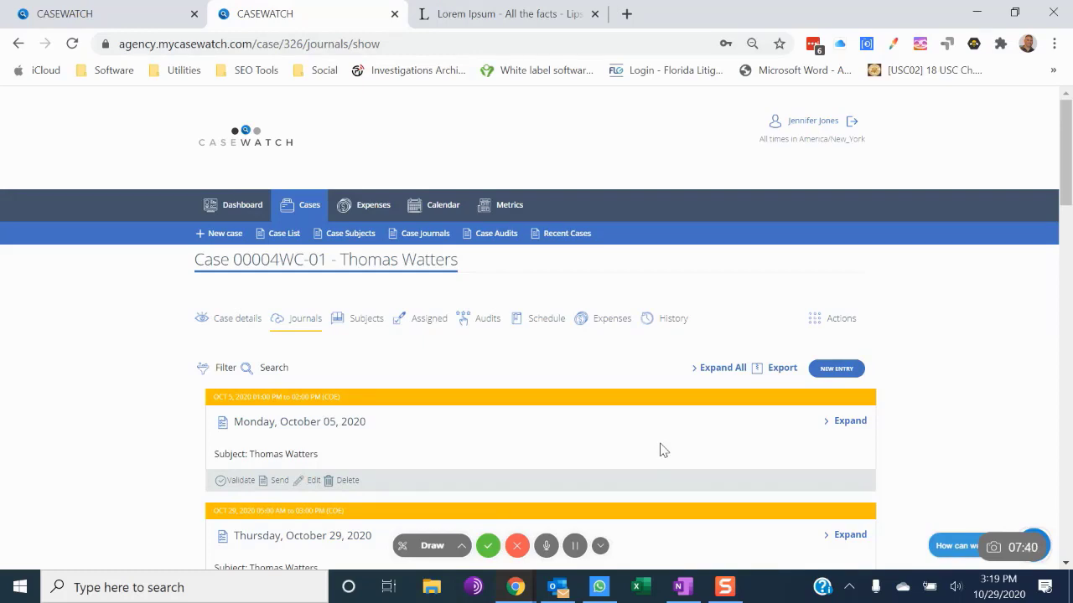
- Expand the Thursday, October 29, 2020 journal entry and examine its timed subentries, video times and attachments
scroll(659, 450, "down", 3)
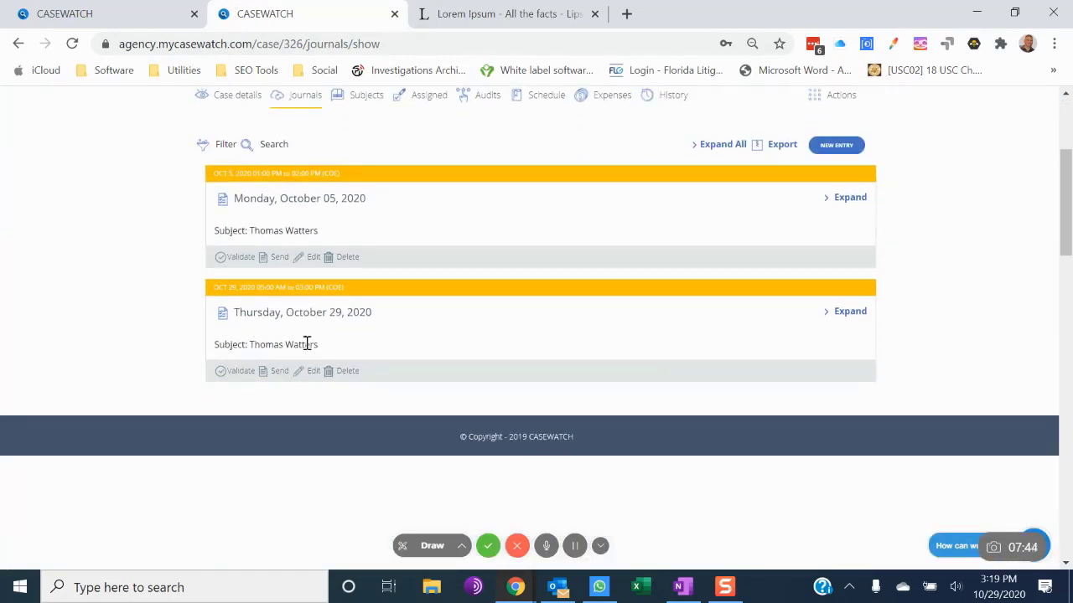
left_click(850, 311)
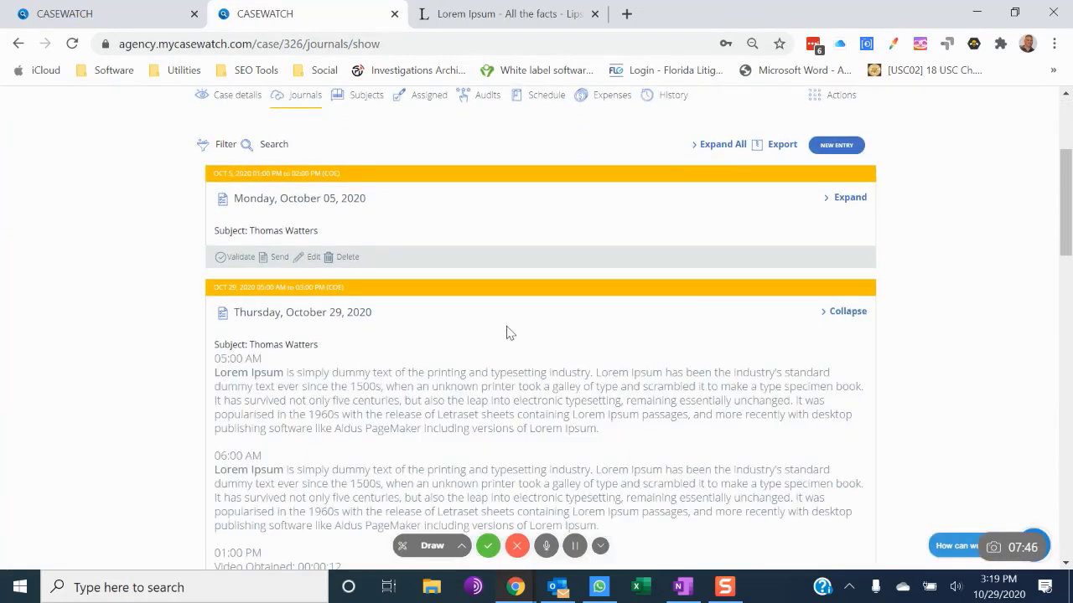
scroll(507, 332, "down", 4)
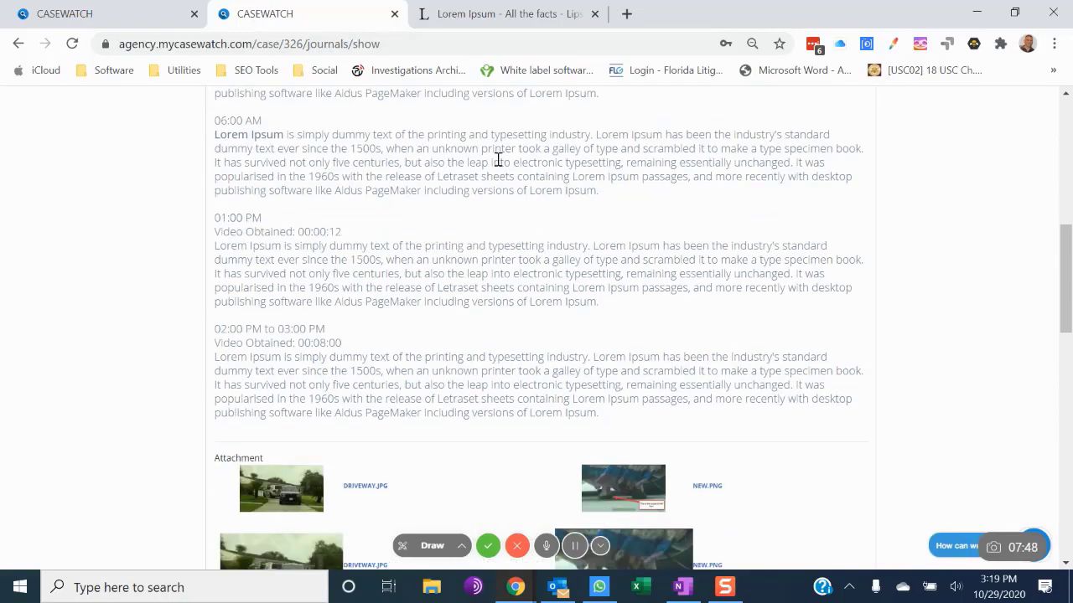
scroll(536, 386, "down", 2)
scroll(536, 388, "down", 3)
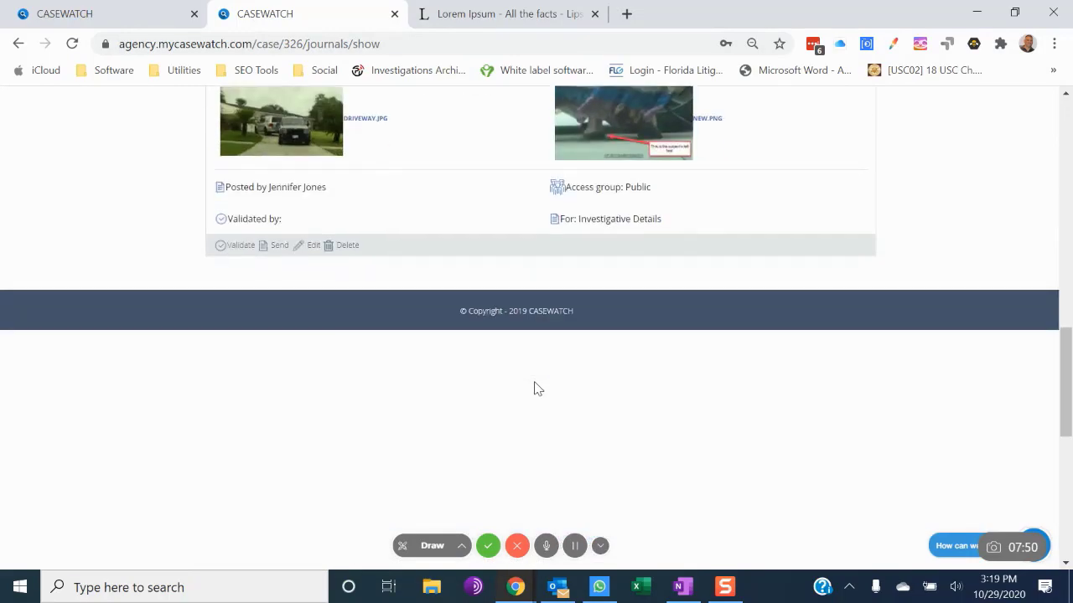
scroll(535, 386, "up", 10)
scroll(532, 377, "down", 1)
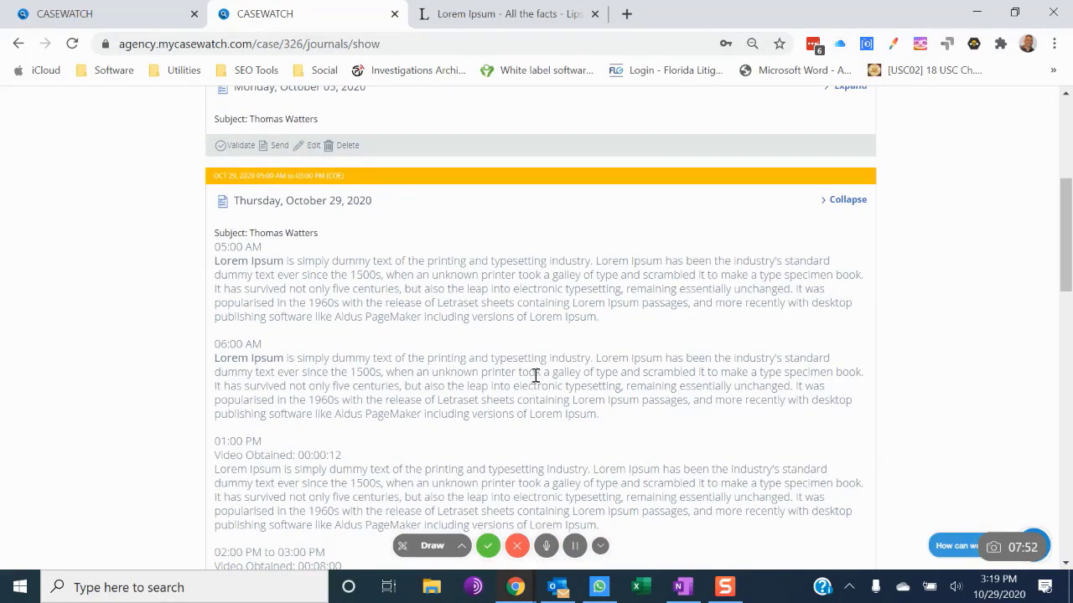
scroll(523, 468, "down", 4)
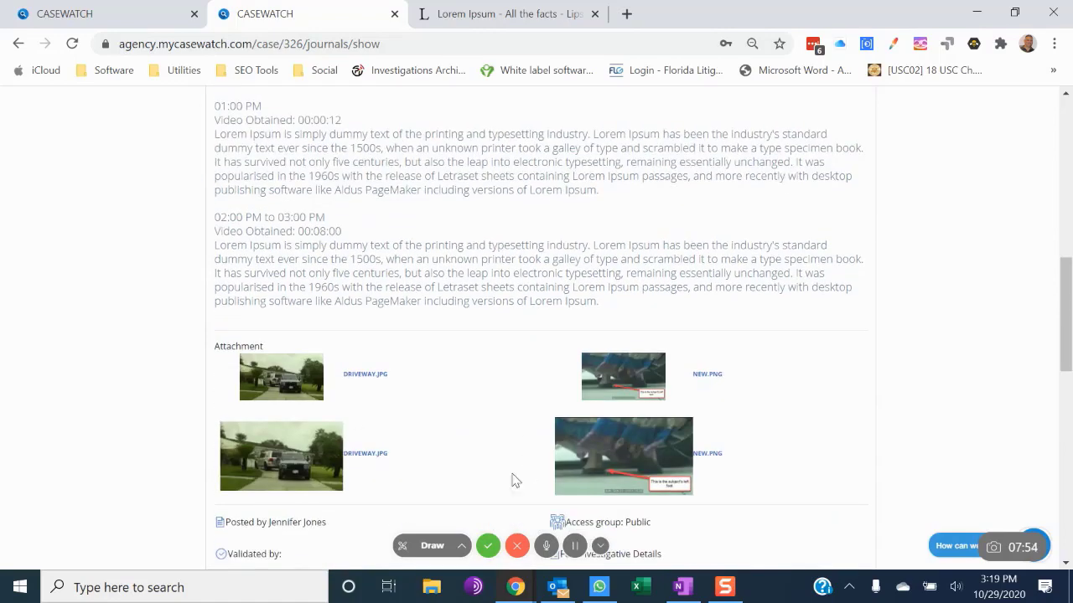
- Display the document actions available for the case from its journals page
scroll(762, 548, "down", 5)
scroll(761, 548, "up", 10)
scroll(762, 548, "up", 1)
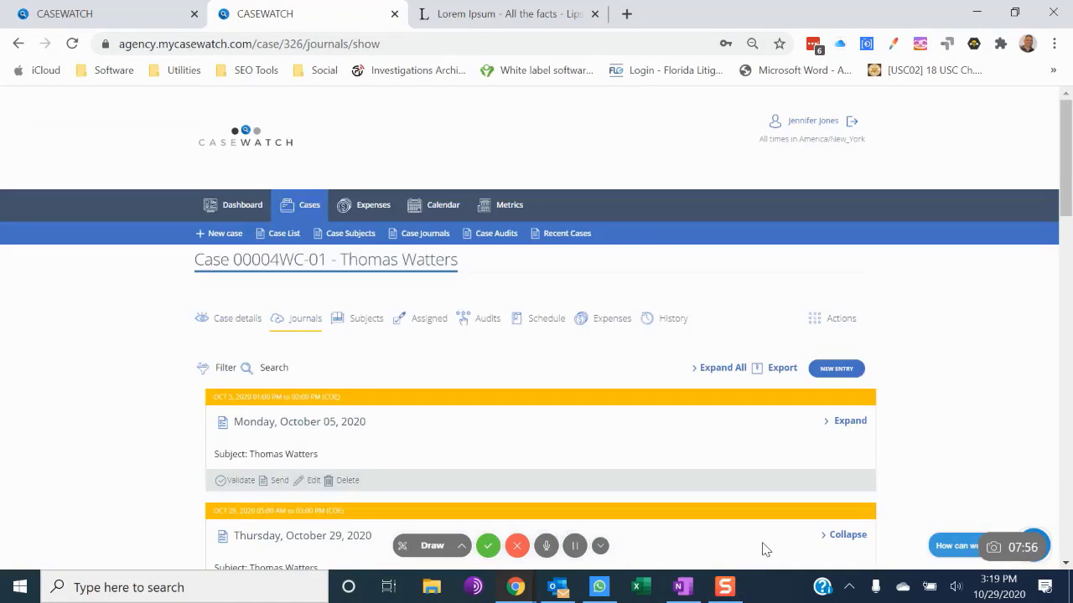
left_click(817, 319)
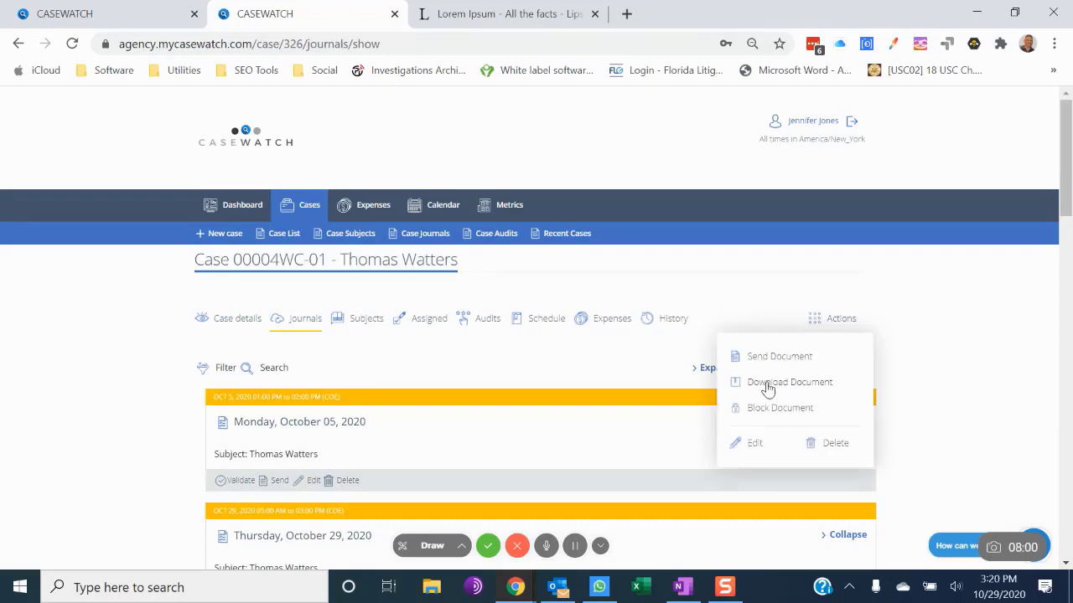
- Validate the Thursday, October 29, 2020 journal entry and accept the confirmation
scroll(453, 406, "down", 3)
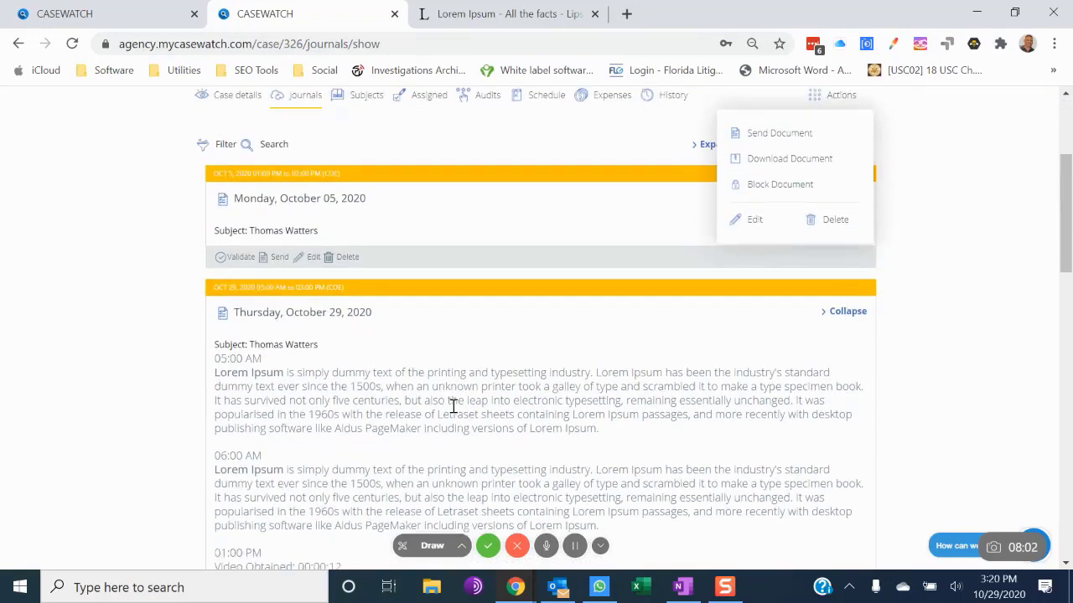
scroll(453, 407, "down", 7)
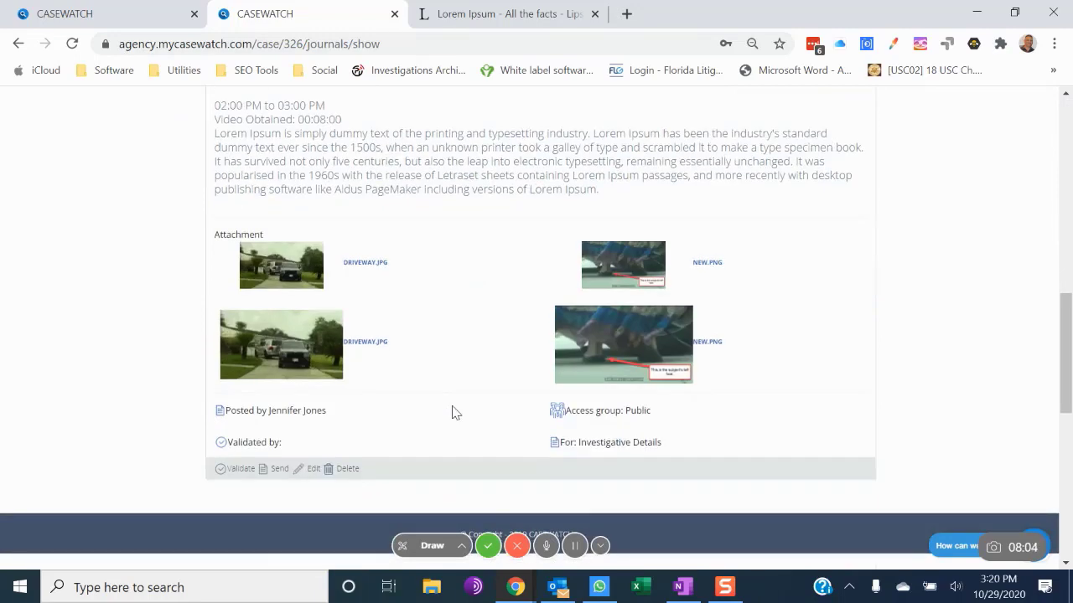
left_click(239, 471)
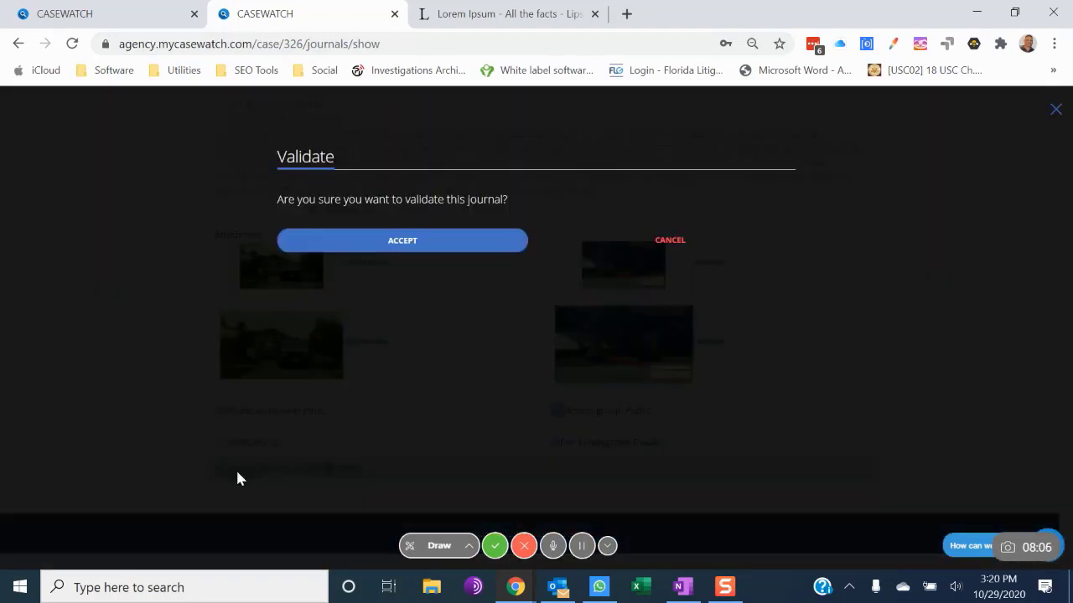
left_click(400, 243)
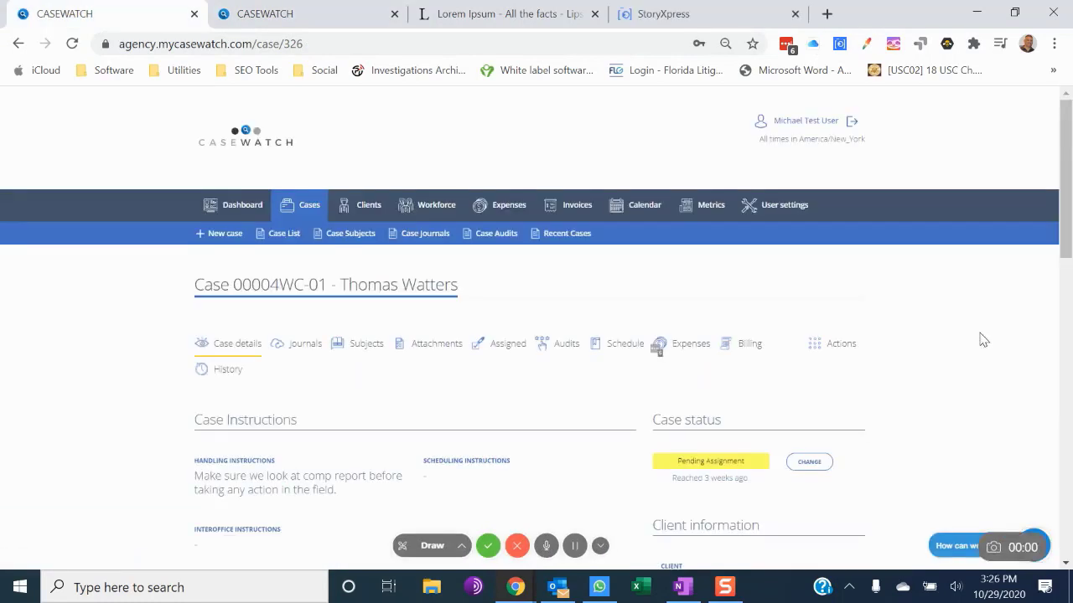
- Download the case report using the Cw Demo Usa Ins document template, proceeding despite the empty variables
scroll(982, 340, "down", 2)
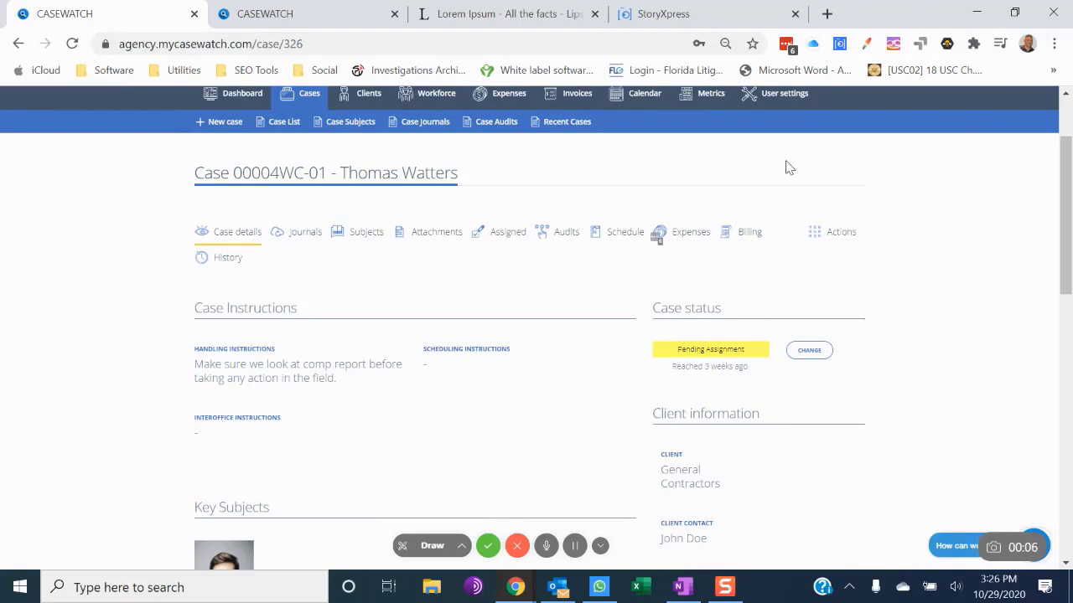
scroll(788, 165, "down", 2)
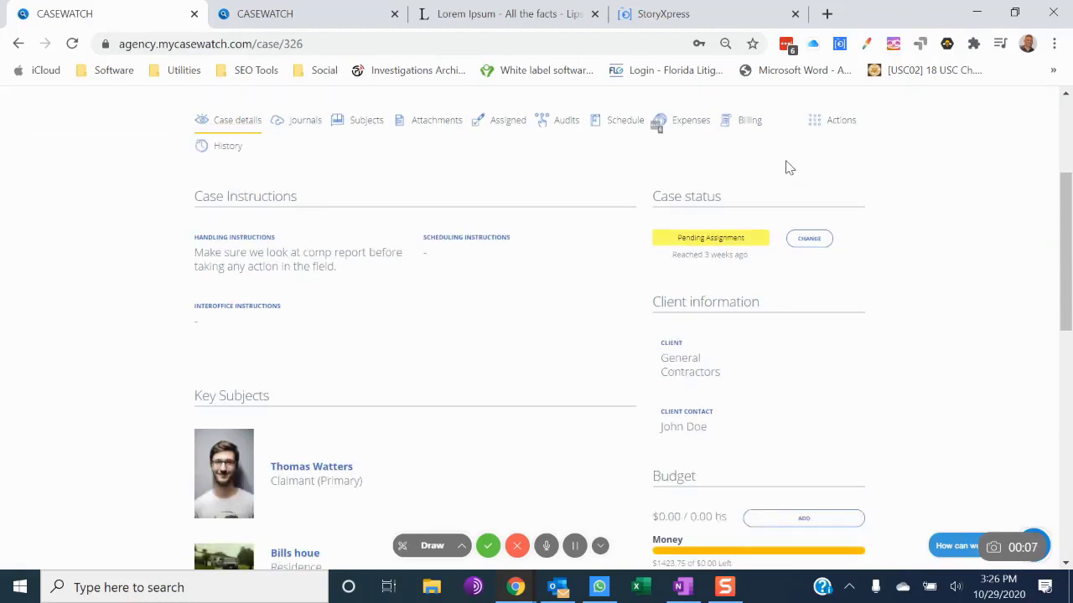
left_click(832, 124)
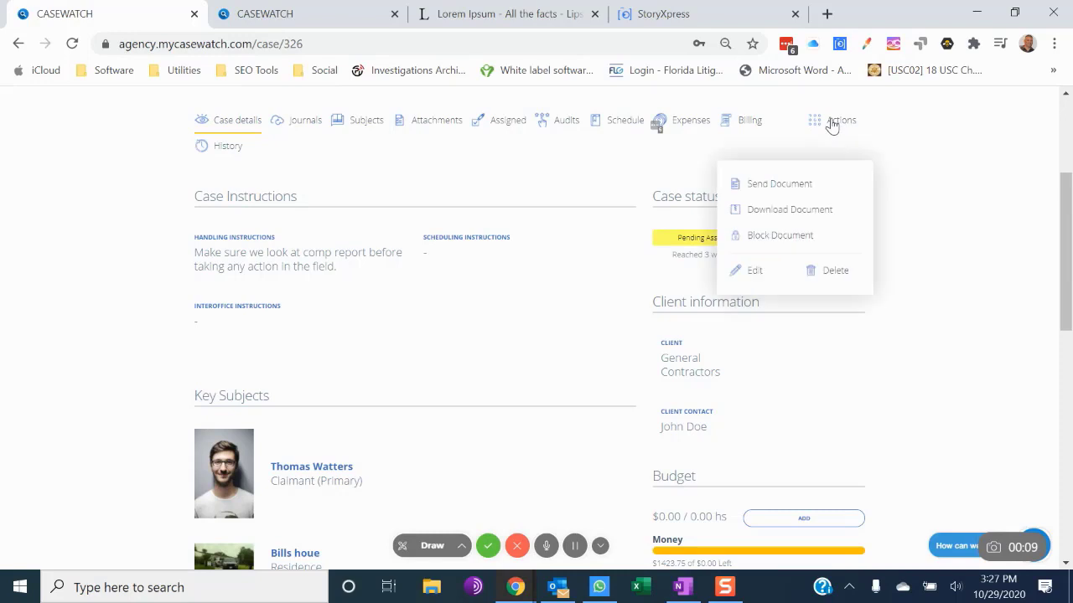
left_click(800, 210)
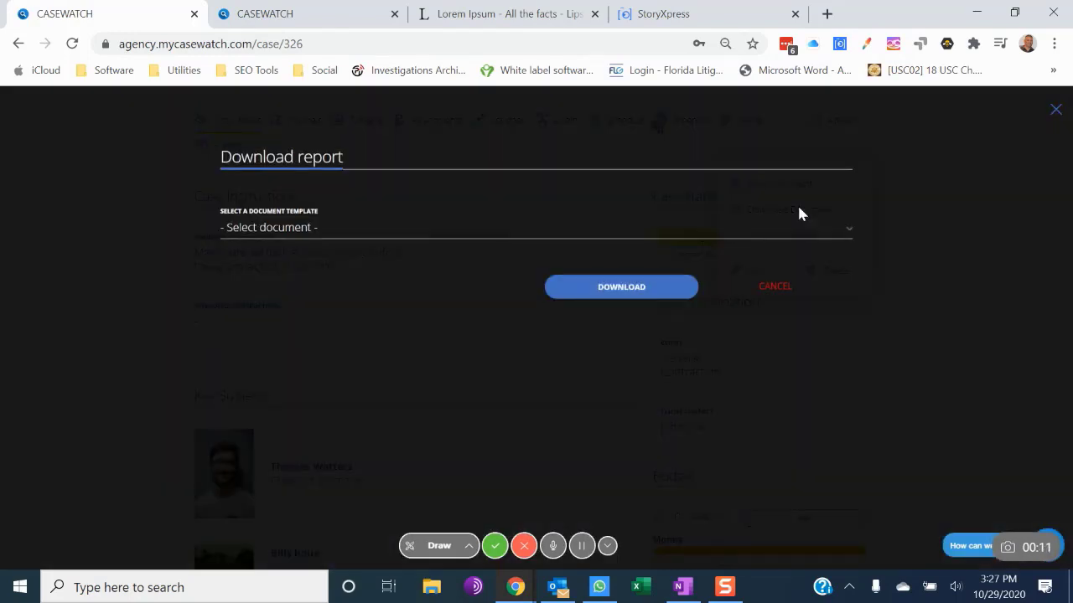
left_click(678, 234)
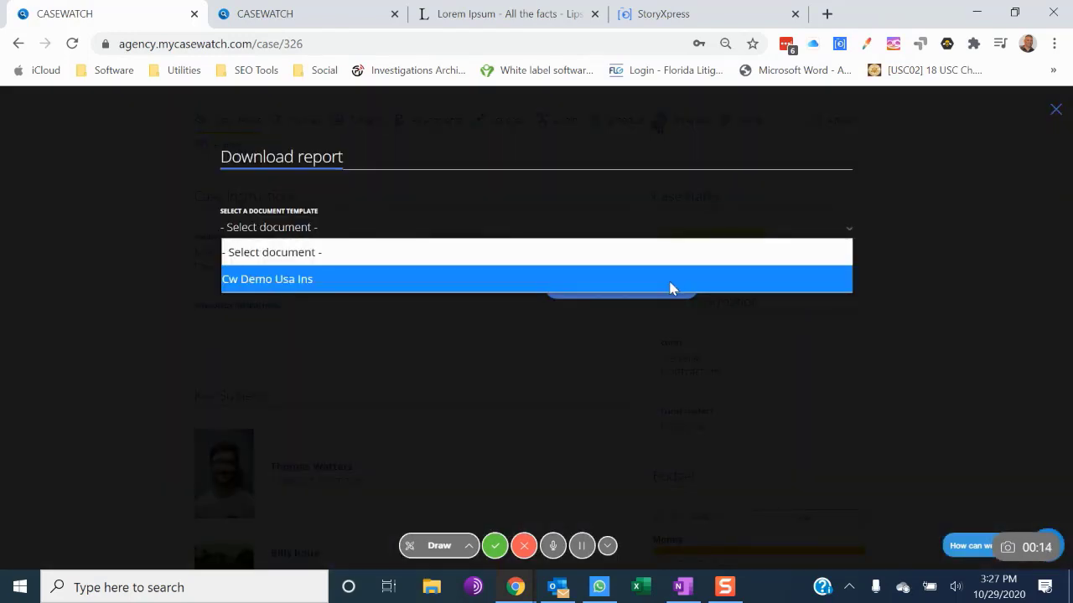
left_click(669, 282)
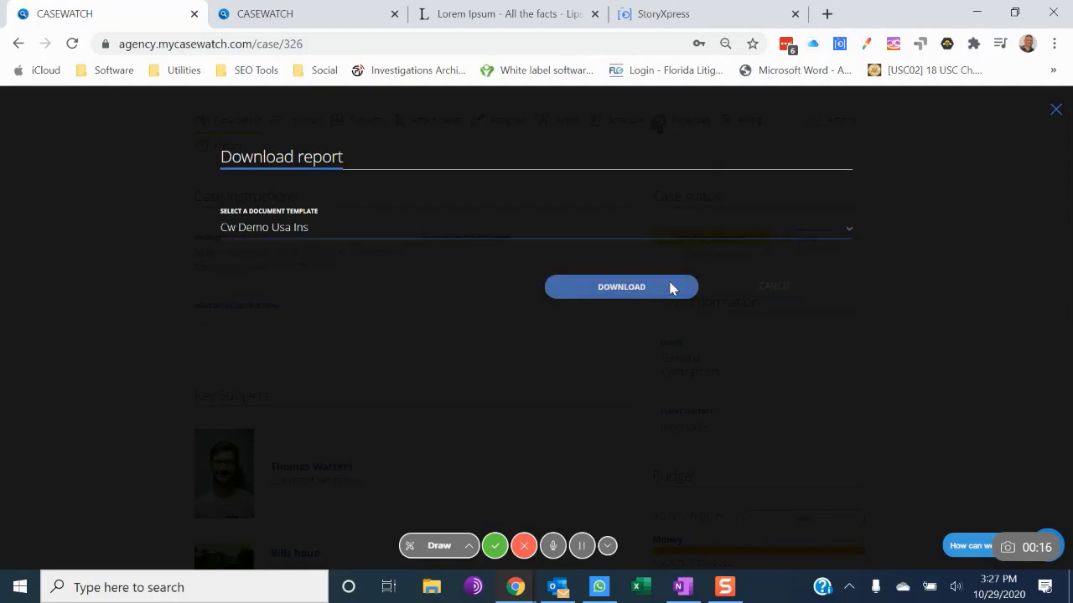
left_click(624, 289)
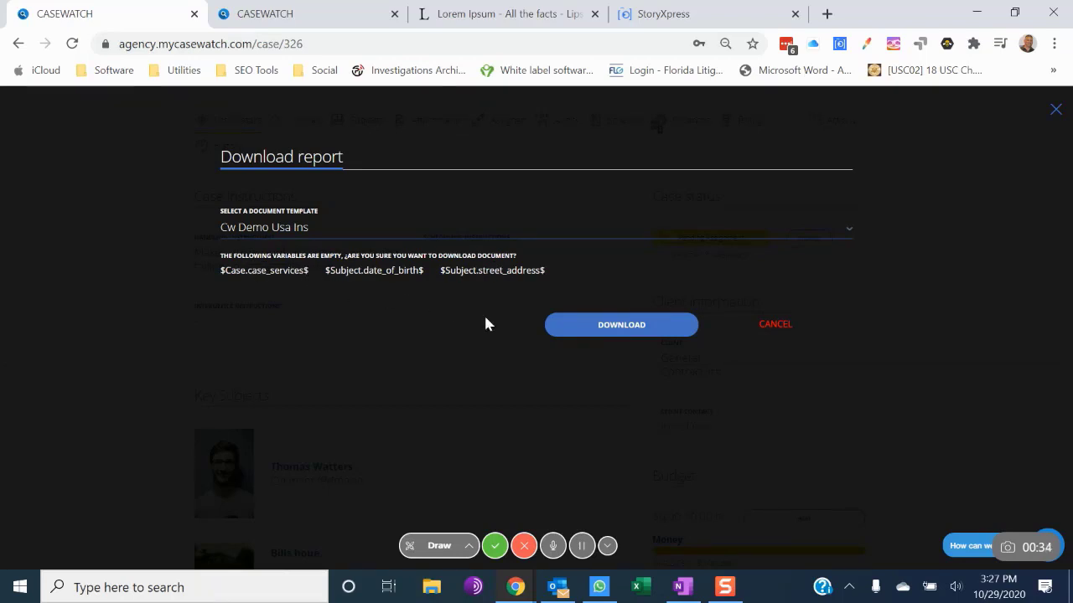
left_click(617, 327)
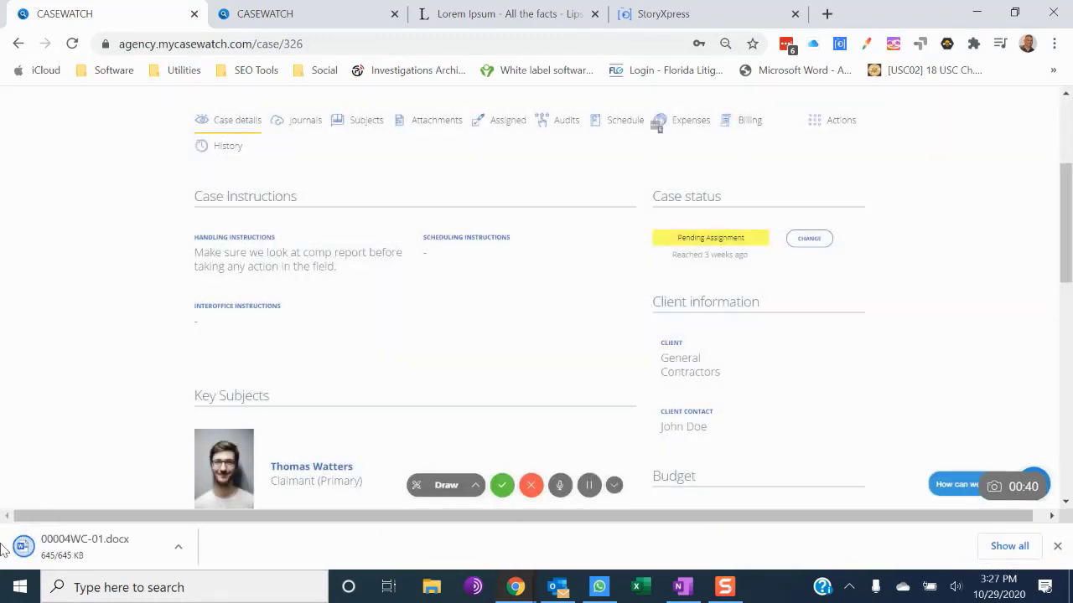
- Open the downloaded report in Word and examine its subject and client information, investigation details and photos
left_click(93, 548)
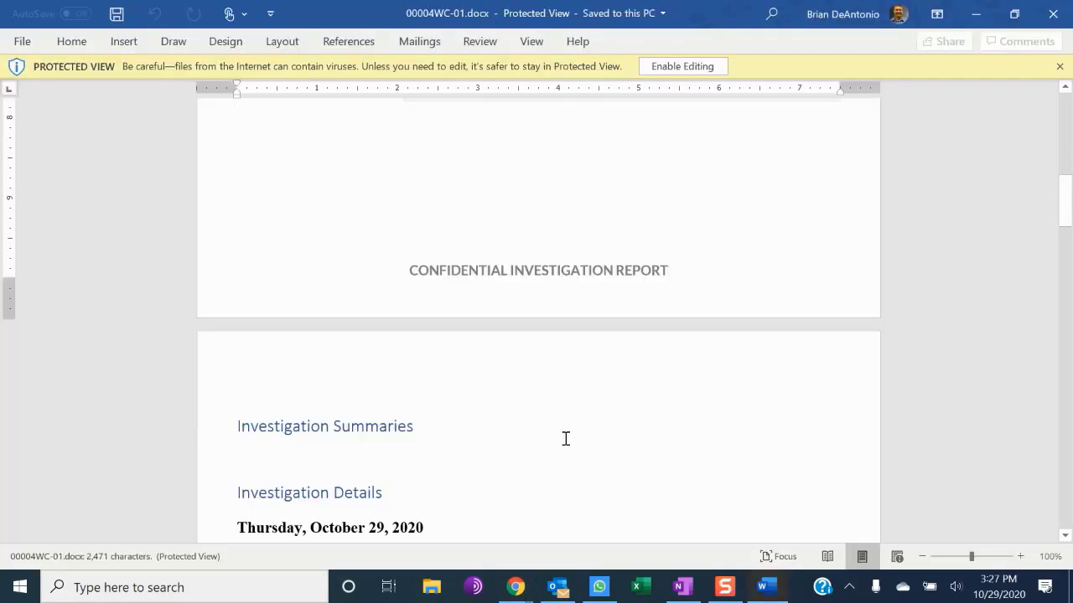
scroll(566, 438, "up", 8)
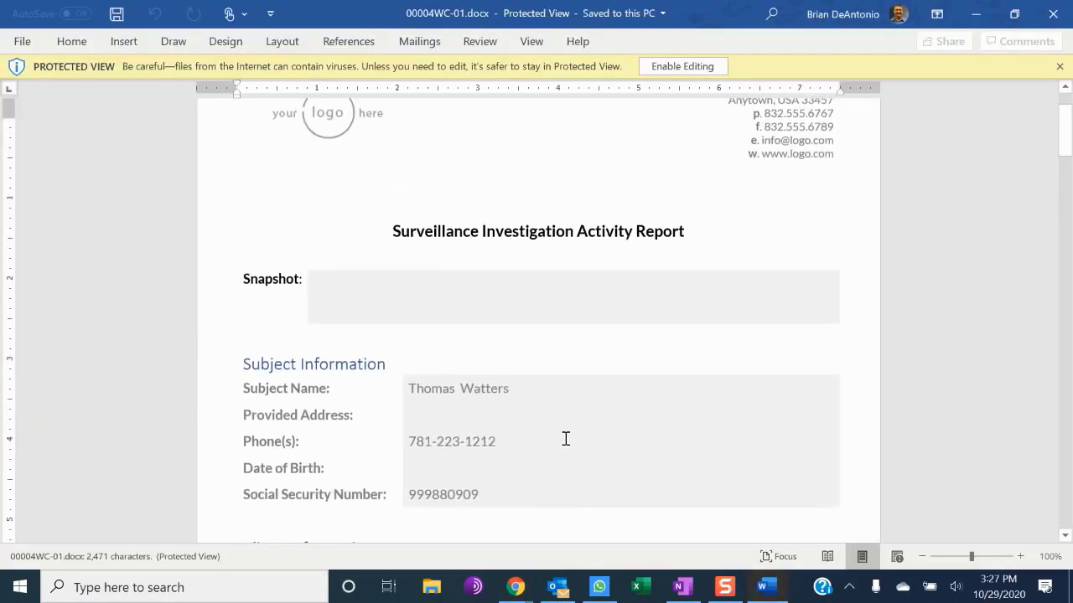
scroll(566, 438, "up", 1)
scroll(520, 377, "down", 4)
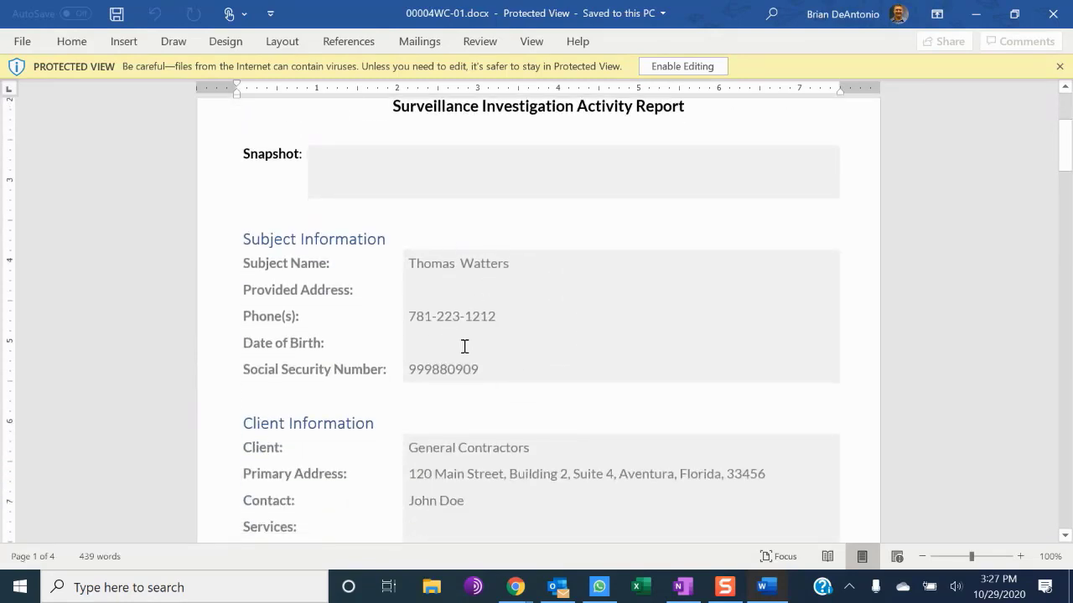
scroll(464, 346, "down", 10)
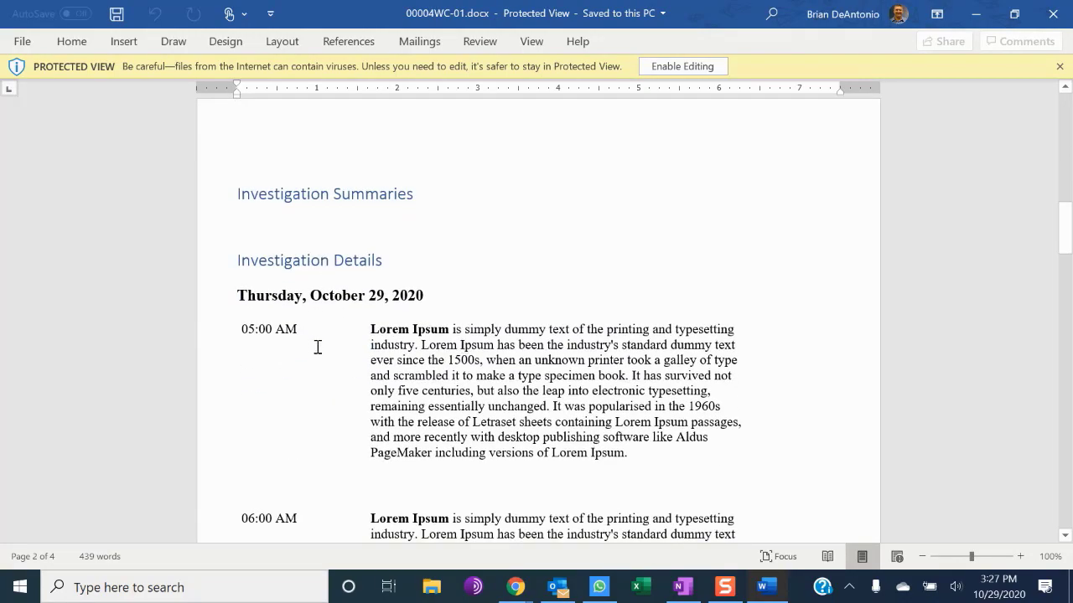
scroll(645, 386, "down", 10)
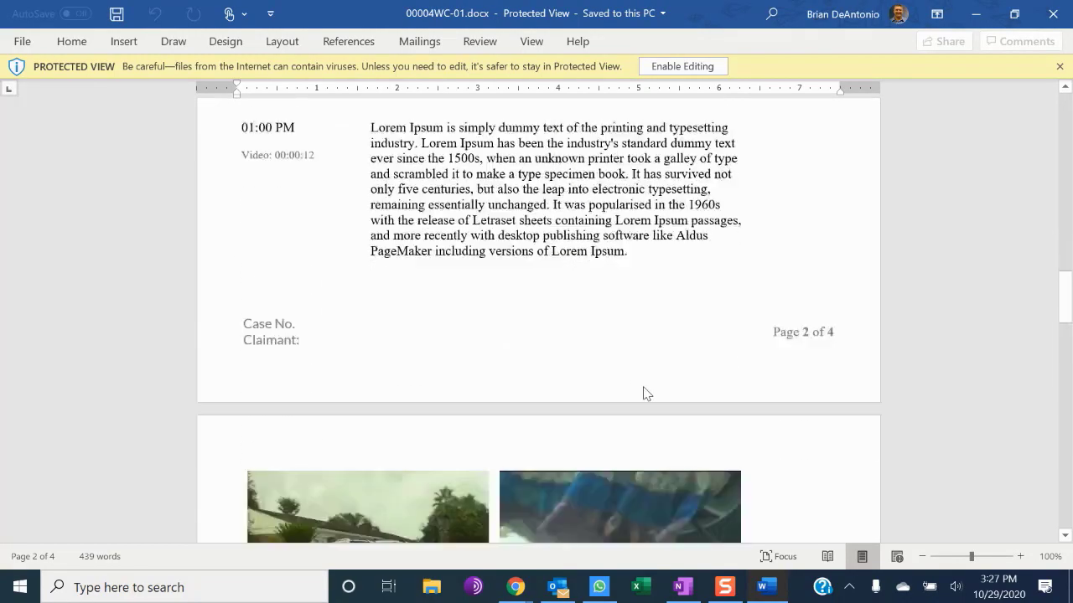
scroll(645, 385, "down", 10)
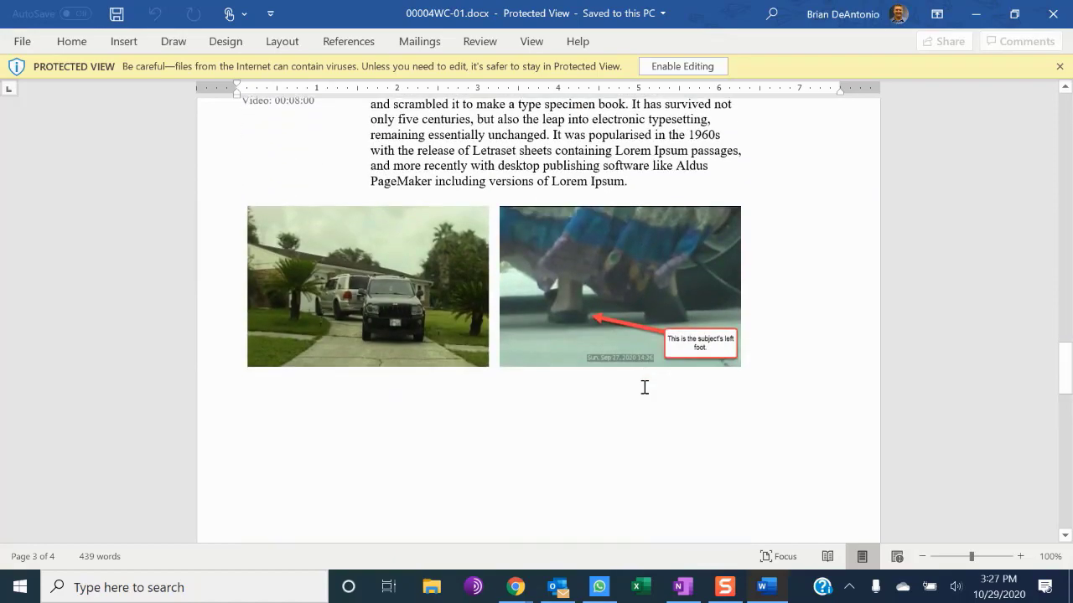
scroll(643, 386, "down", 6)
scroll(643, 387, "up", 12)
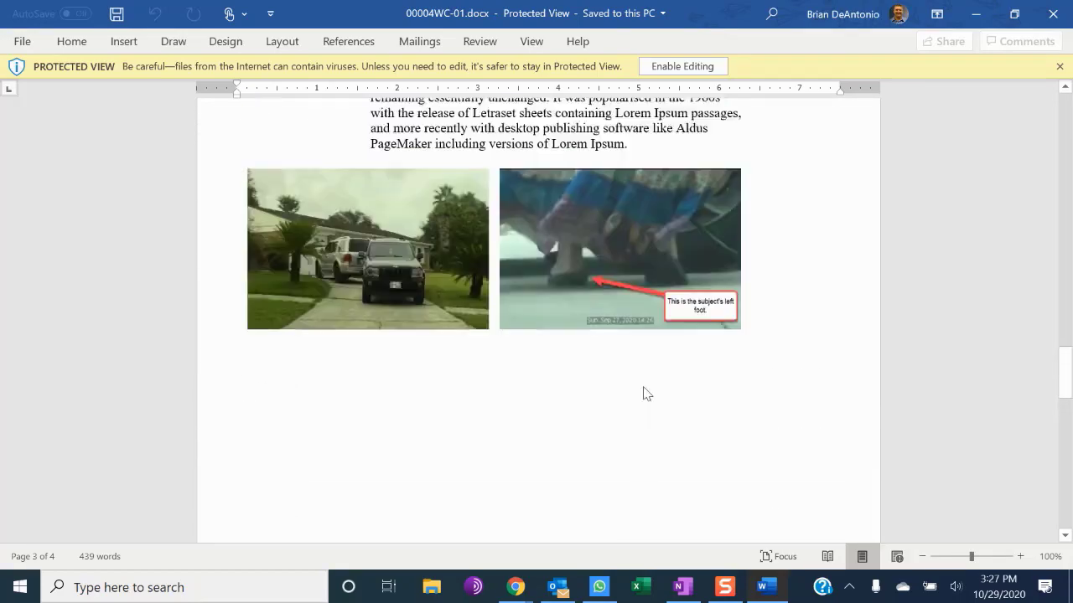
scroll(643, 386, "up", 15)
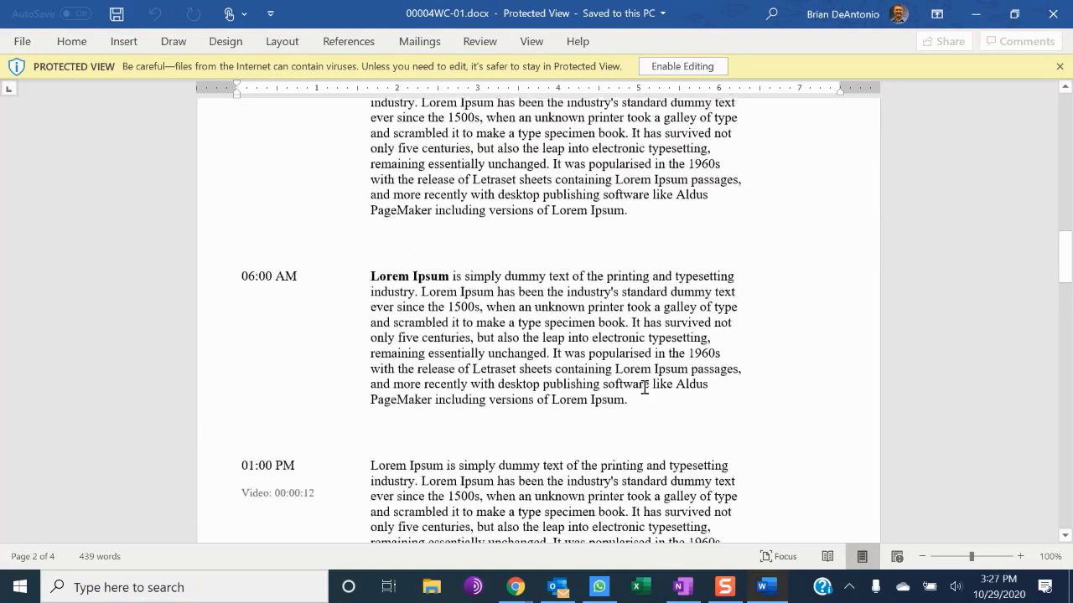
scroll(645, 387, "up", 10)
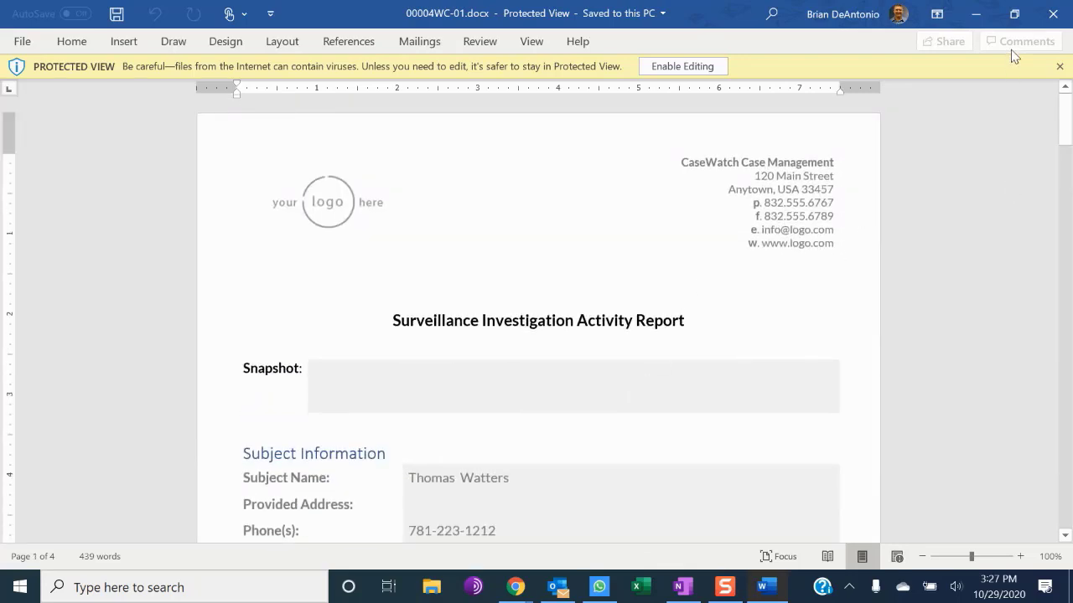
- Recheck the report's investigation details, comparing the 01:00 PM and 02:00 PM to 03:00 PM entries with their video times and photos
scroll(1018, 253, "down", 4)
scroll(1019, 254, "down", 8)
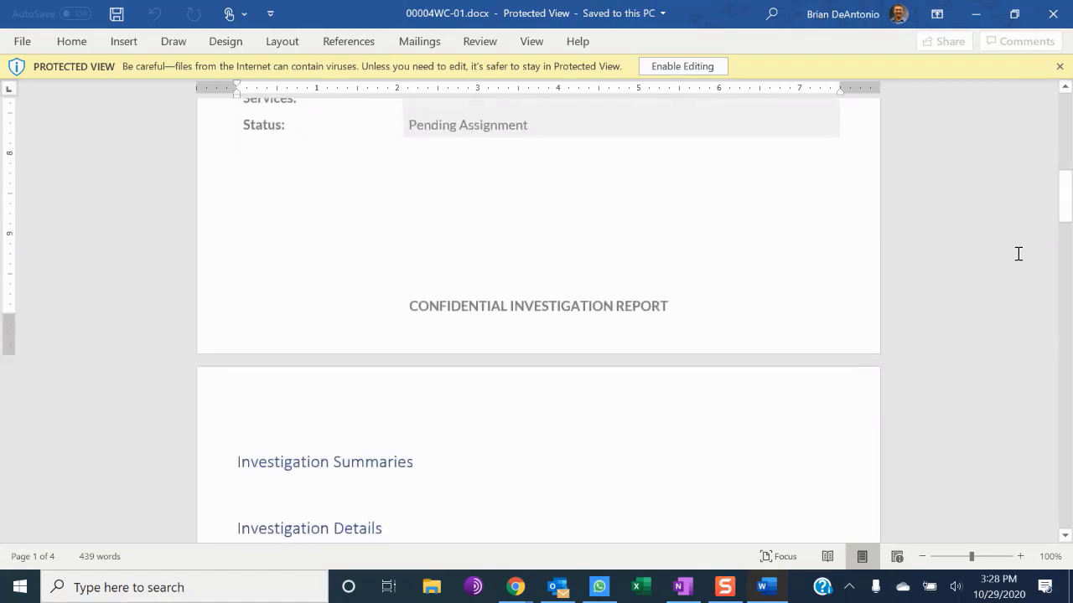
scroll(1018, 254, "down", 10)
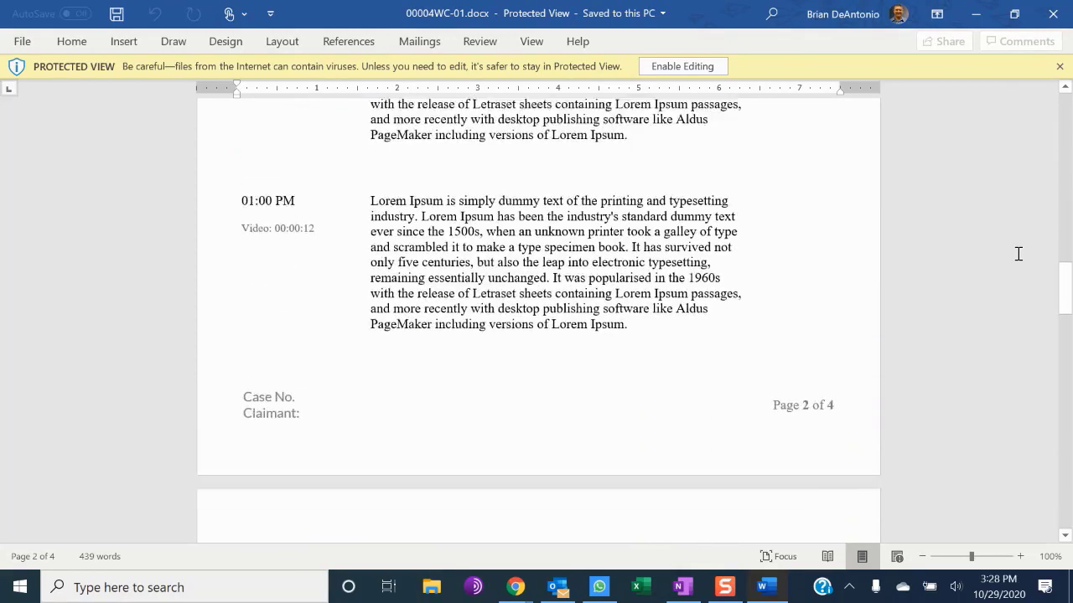
scroll(1017, 251, "up", 2)
scroll(1017, 252, "down", 10)
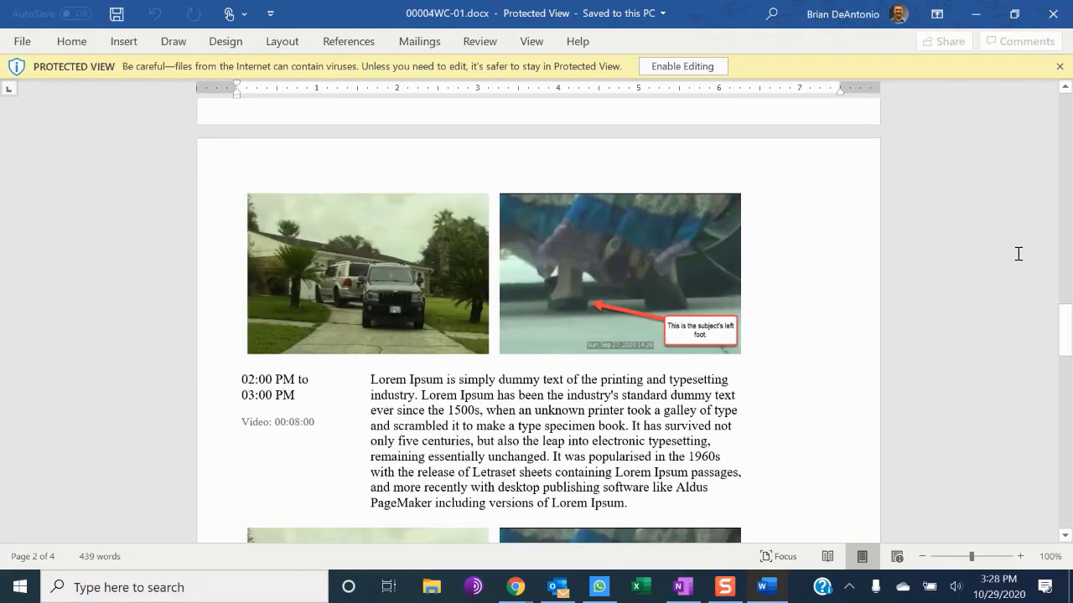
scroll(431, 287, "up", 2)
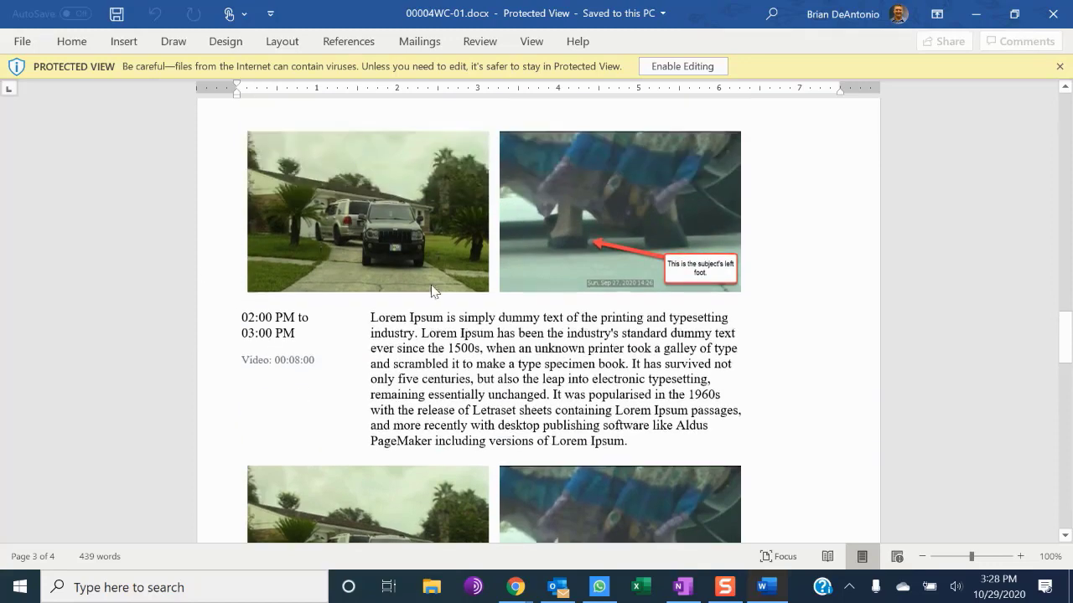
scroll(358, 303, "down", 2)
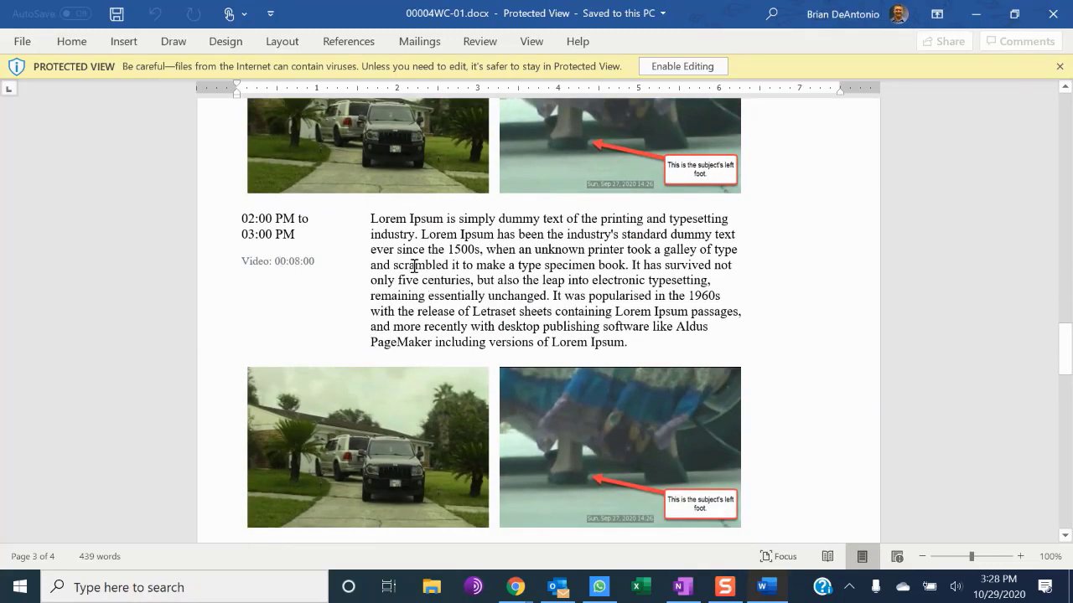
scroll(420, 283, "down", 5)
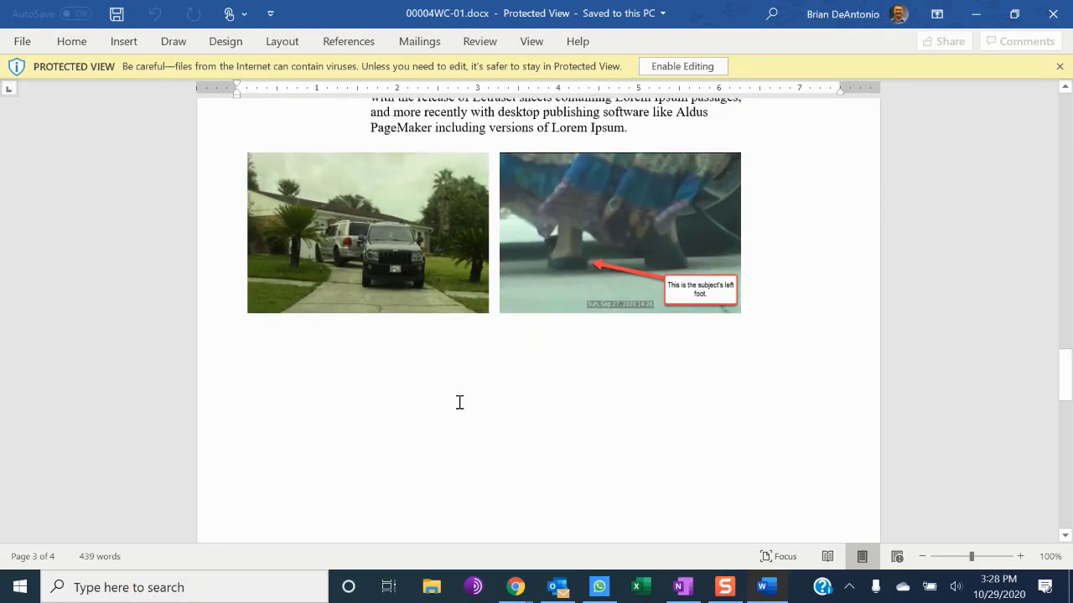
scroll(458, 402, "up", 10)
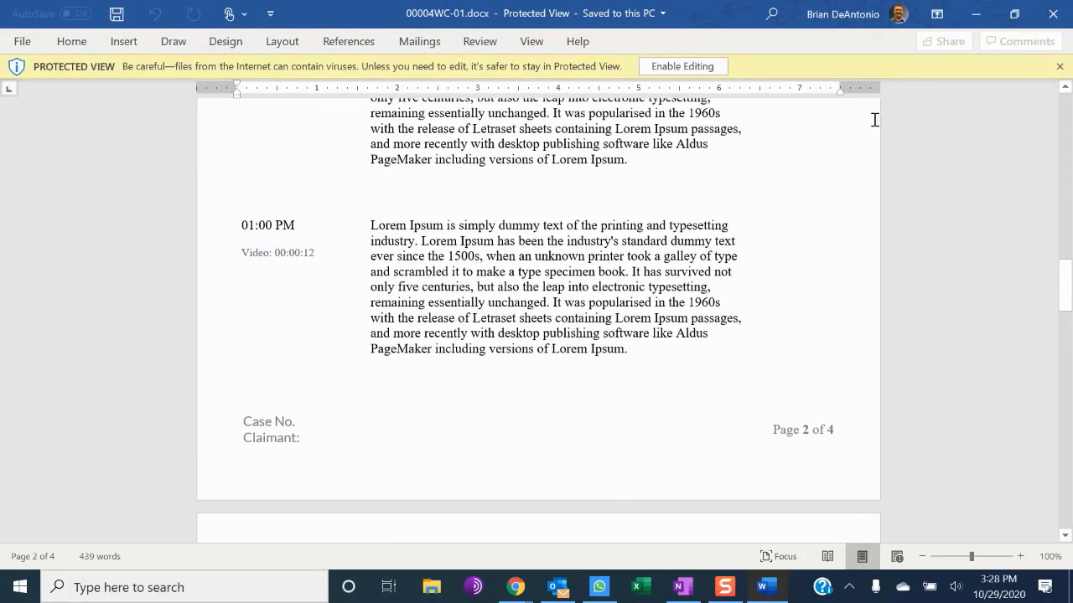